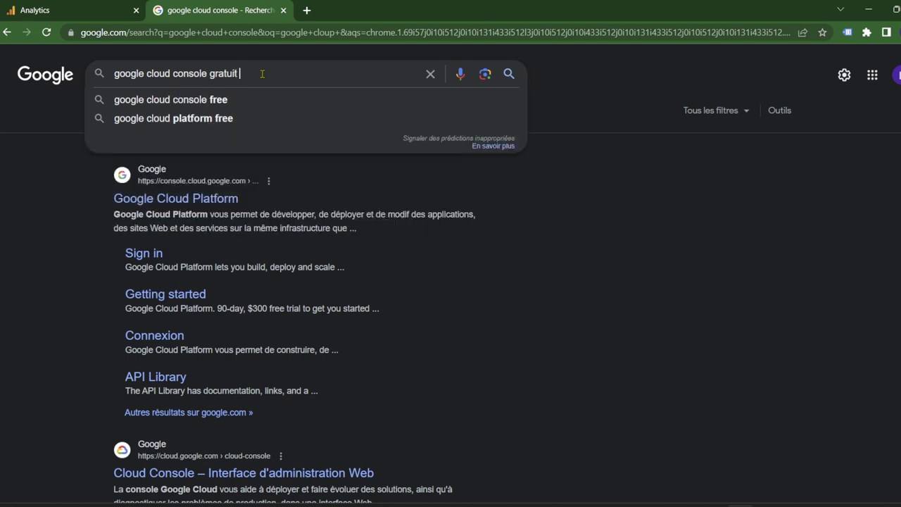
Search for the free Google Cloud console and open the 'Essai et niveau gratuits' page.
key(Return)
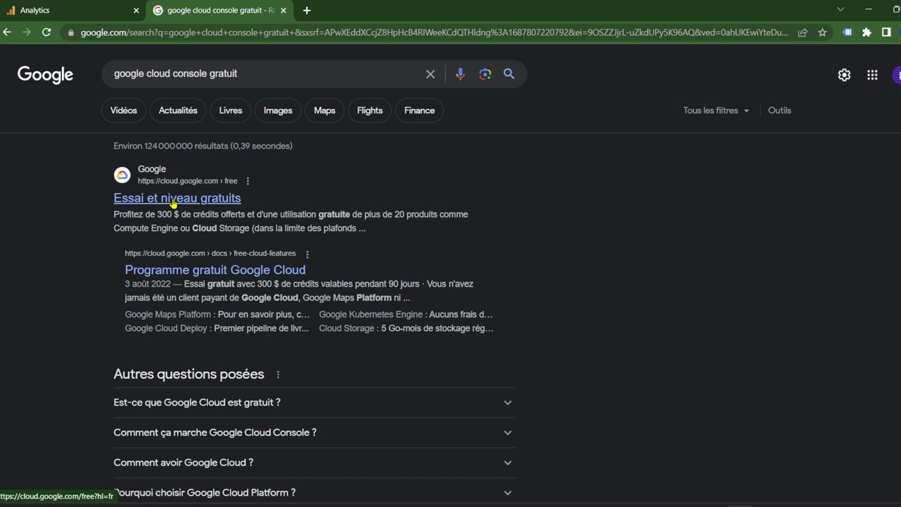
click(173, 202)
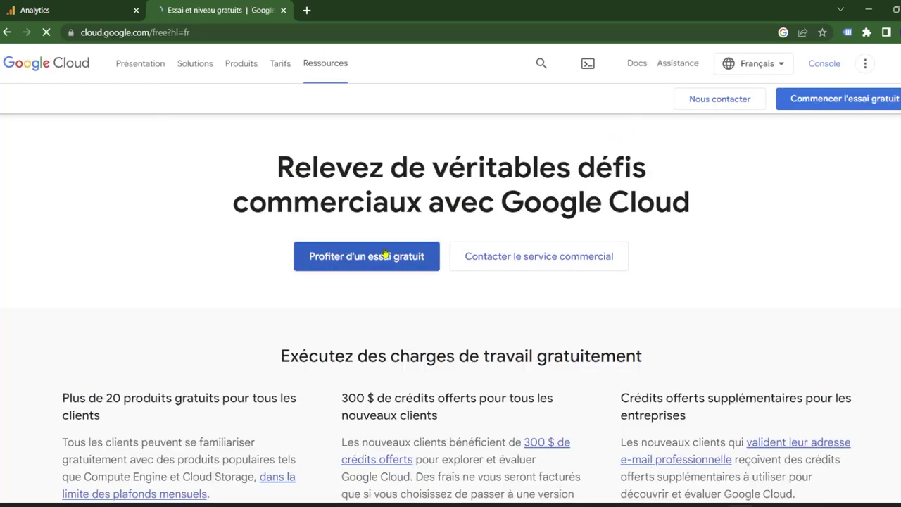
Start the Google Cloud free trial with Petite entreprise as the organisation type.
click(843, 102)
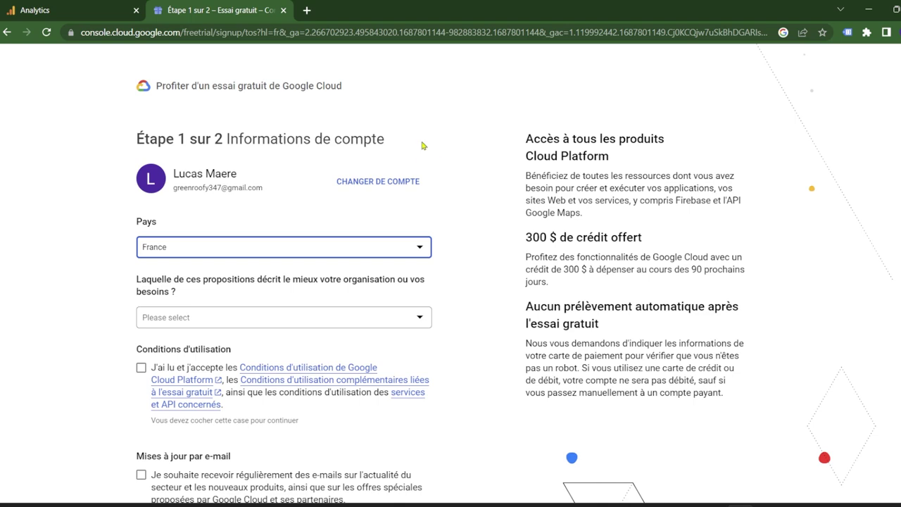
scroll(304, 264, down, 3)
click(211, 195)
click(197, 244)
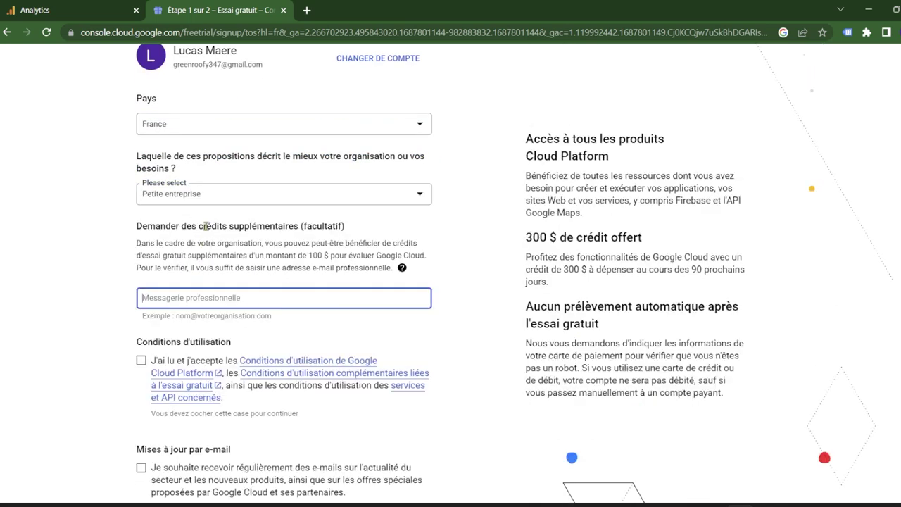
click(239, 197)
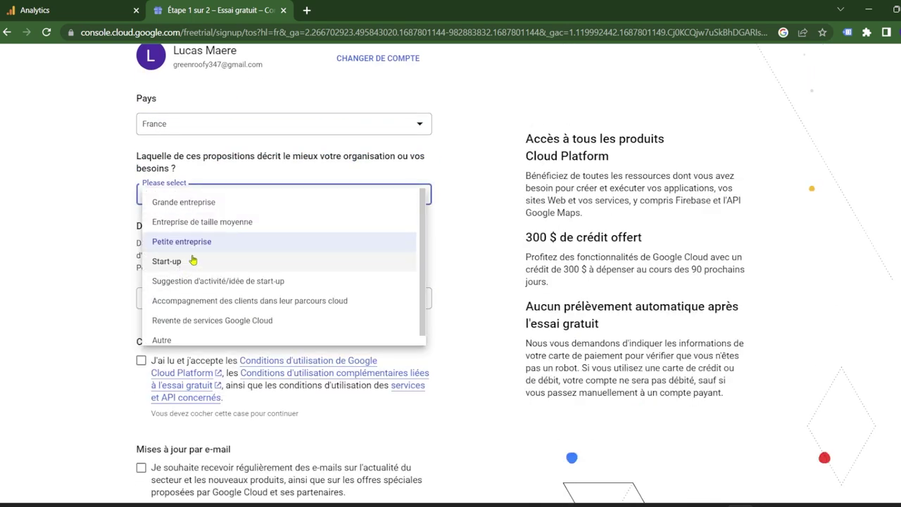
click(205, 245)
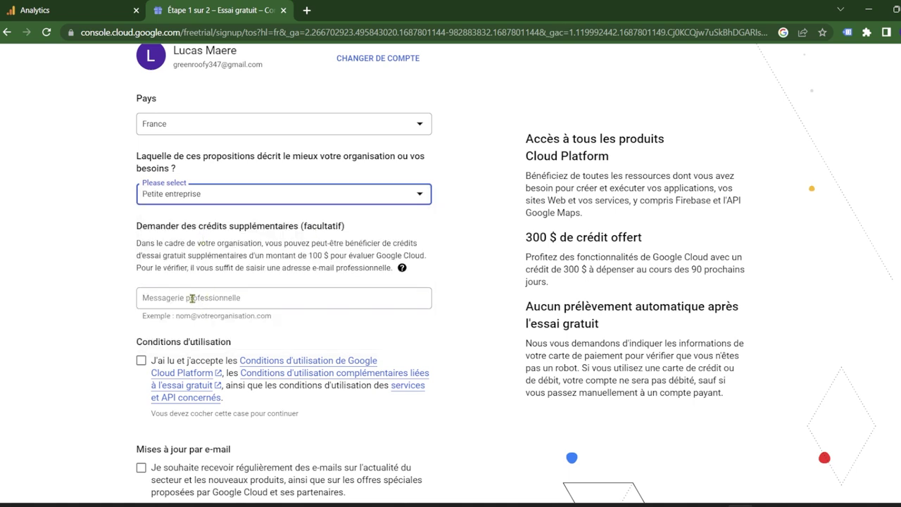
Enter the work e-mail, accept the terms without e-mail updates, and submit step 1.
click(191, 299)
drag(281, 256, 322, 255)
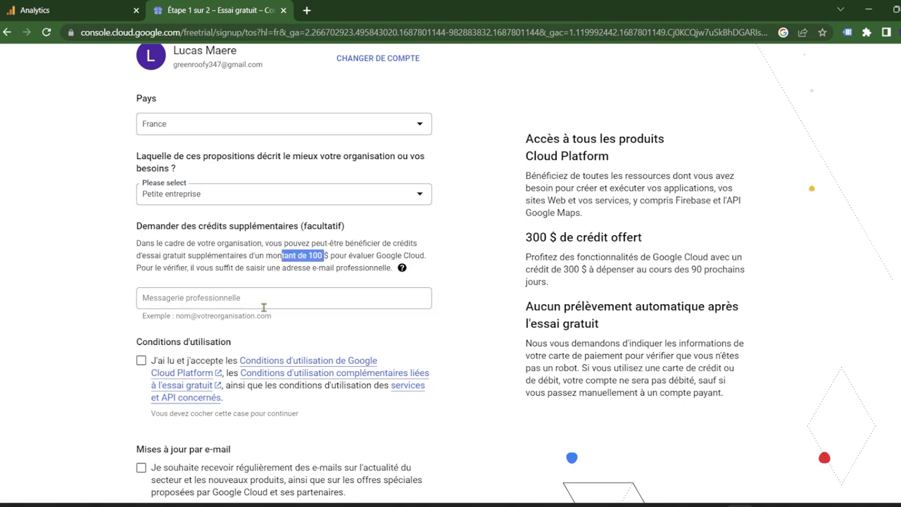
click(212, 301)
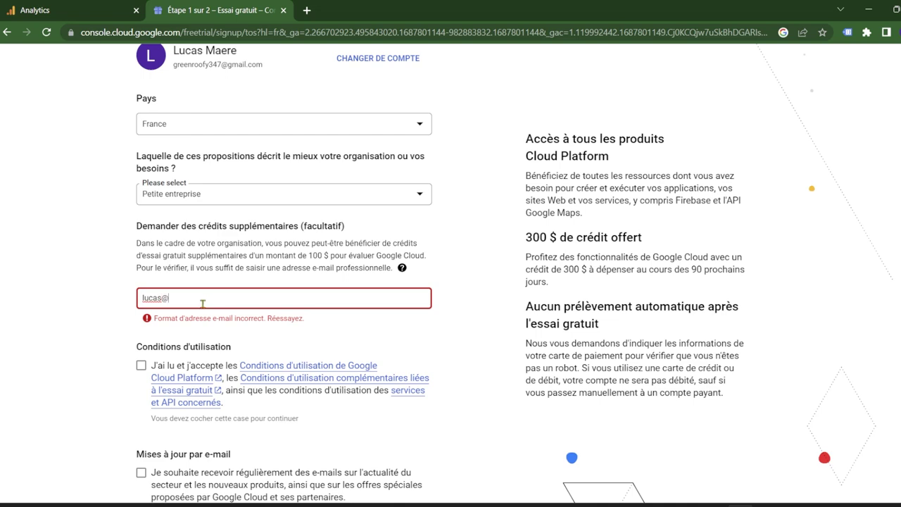
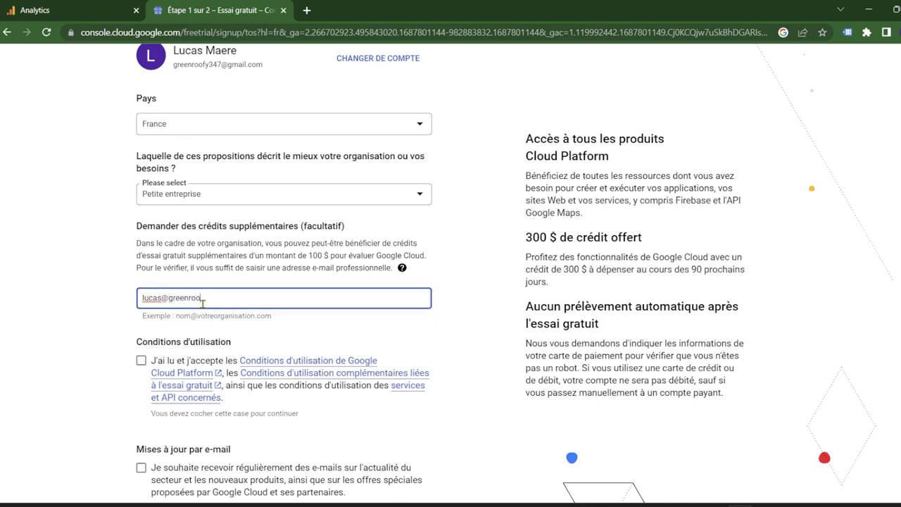
click(141, 360)
scroll(140, 360, down, 2)
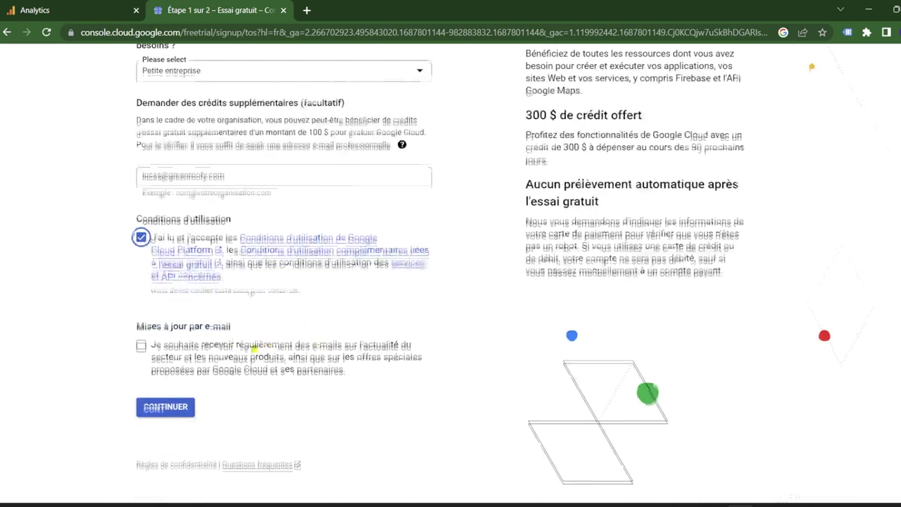
click(142, 347)
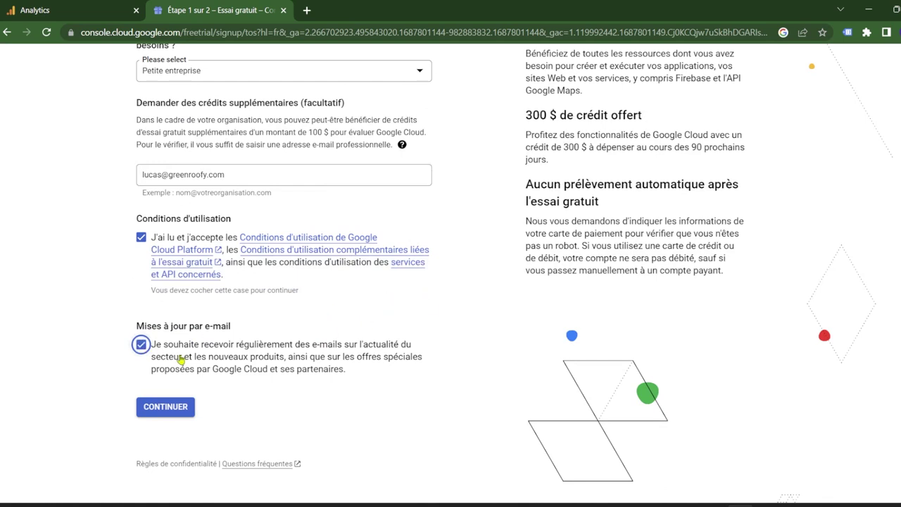
click(142, 345)
click(169, 409)
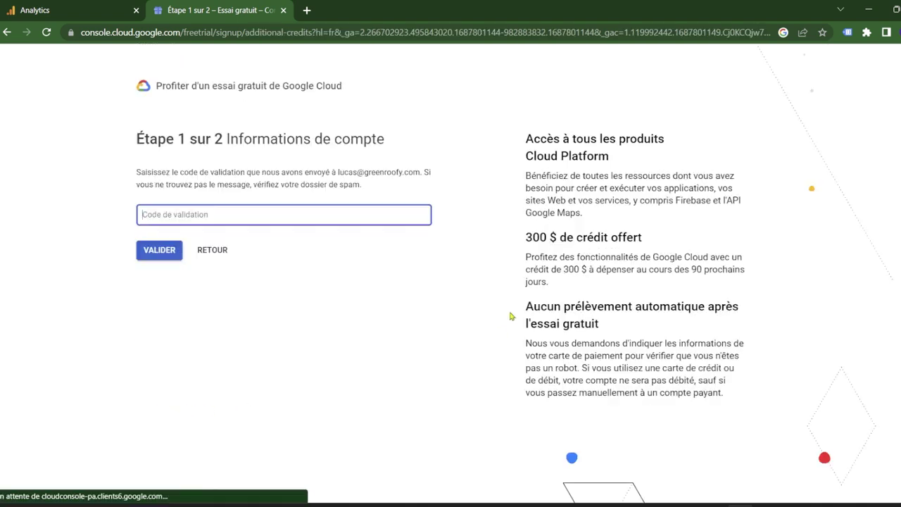
Open Gmail in a new tab and sign in with the account.
click(307, 11)
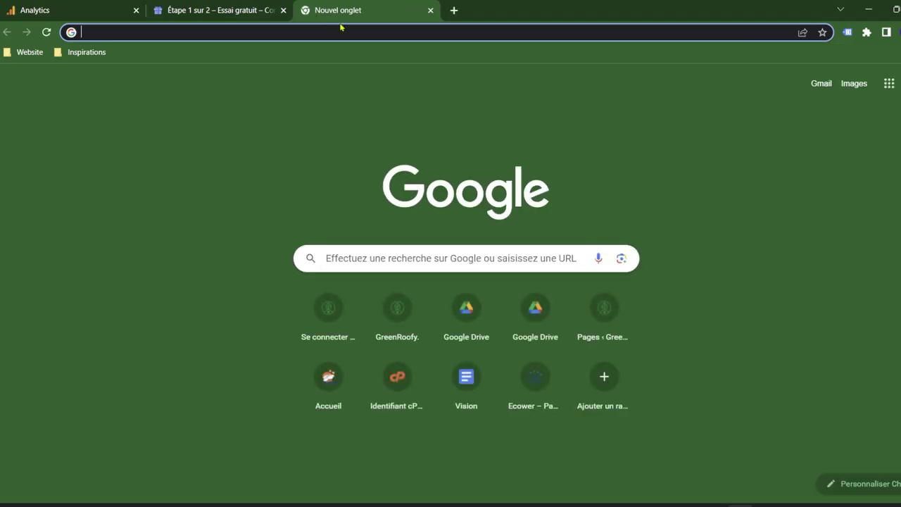
text(gmail)
key(Return)
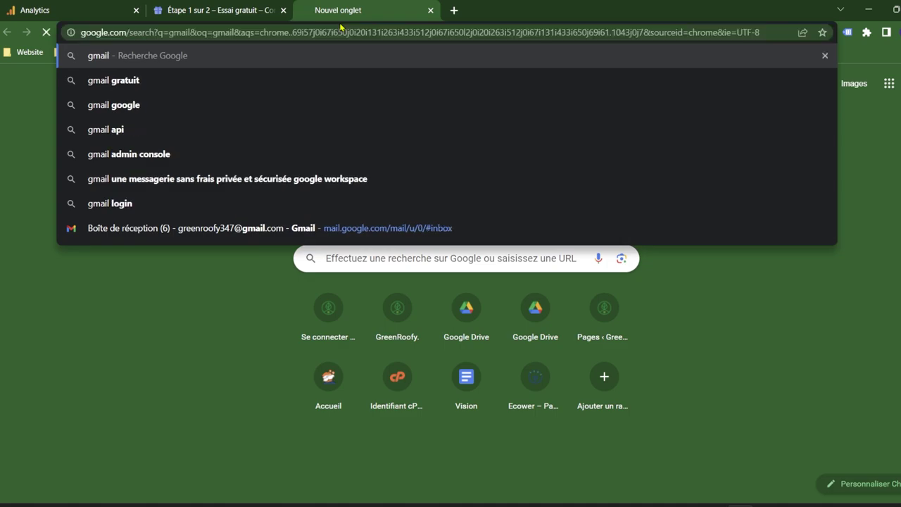
click(302, 197)
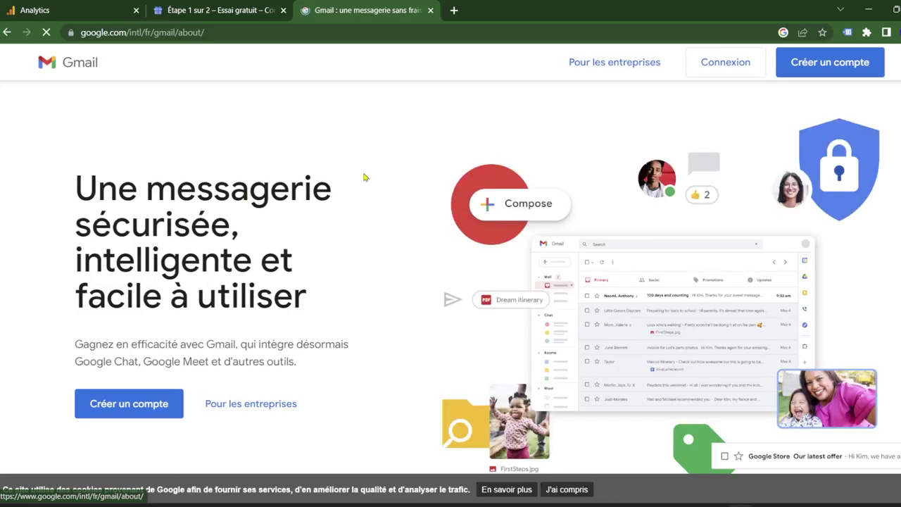
click(702, 64)
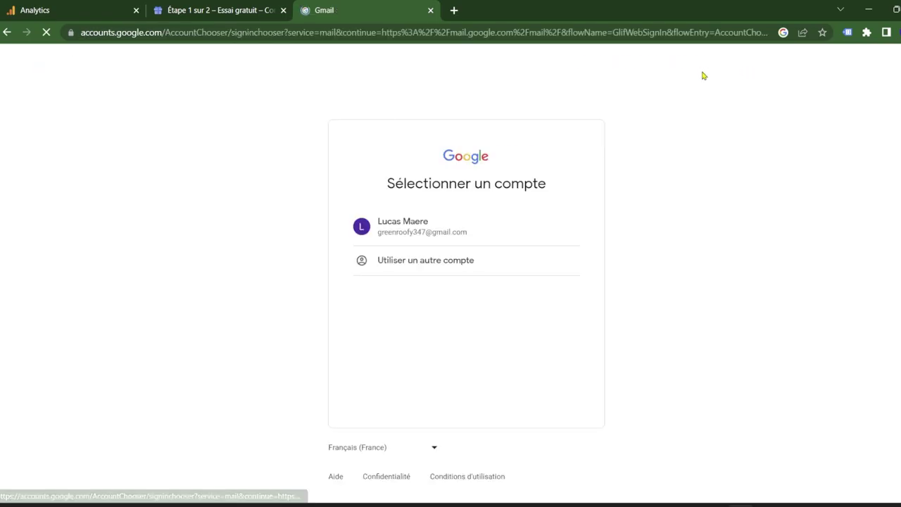
click(434, 233)
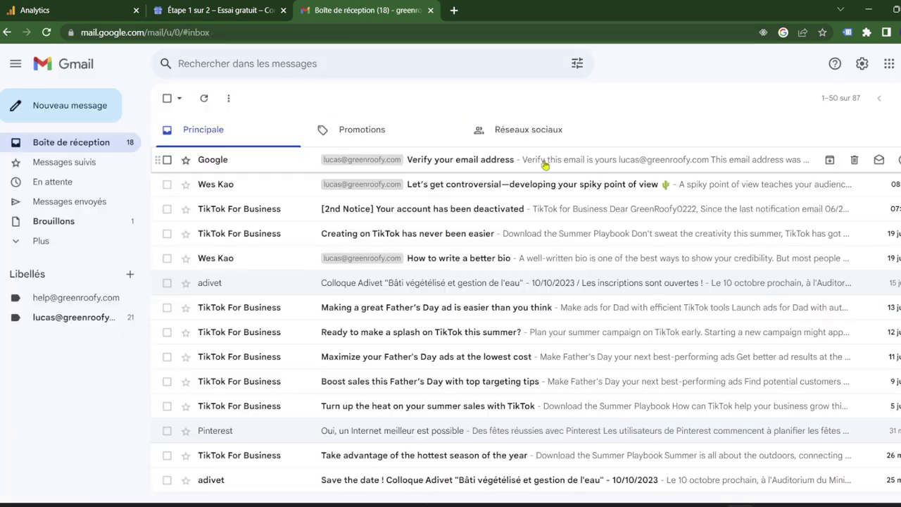
Copy the verification code from the 'Verify your email address' message.
click(543, 157)
scroll(599, 282, down, 3)
drag(595, 265, 529, 267)
right_click(550, 268)
click(585, 281)
Paste the verification code into the signup and validate the work e-mail.
click(225, 10)
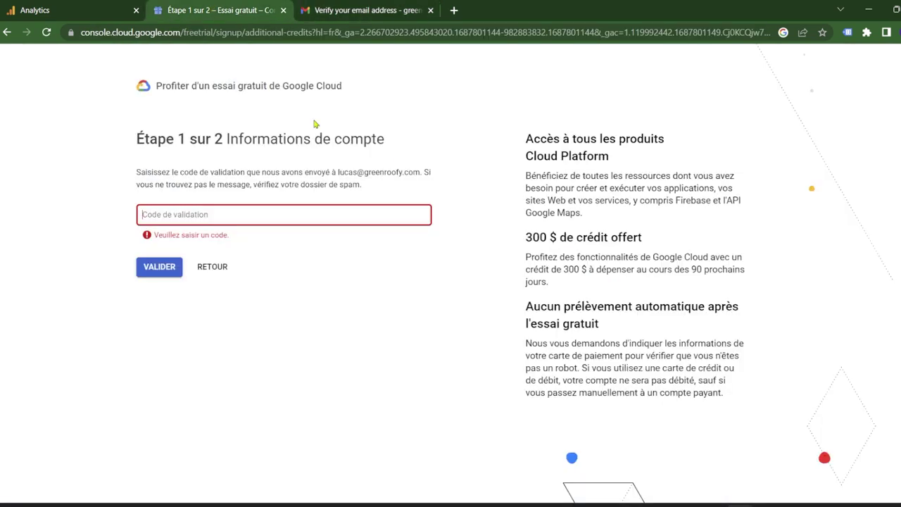
key(ctrl+v)
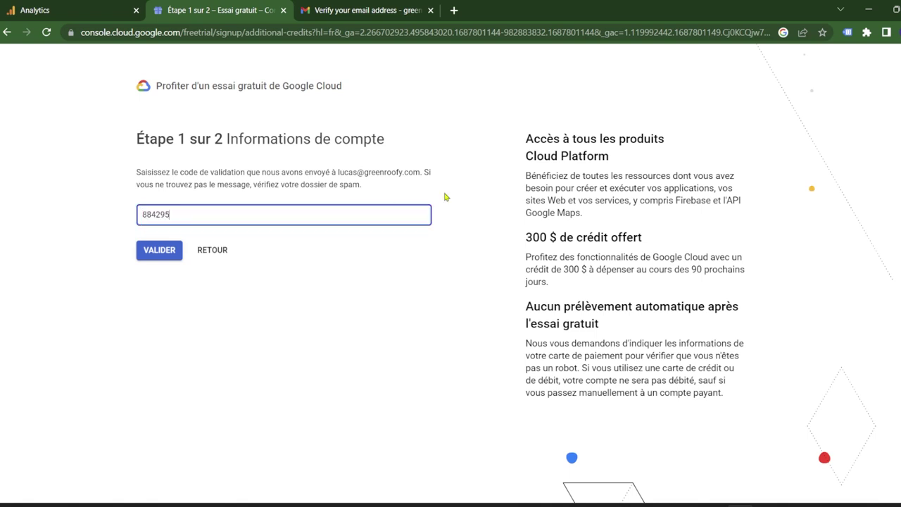
click(159, 266)
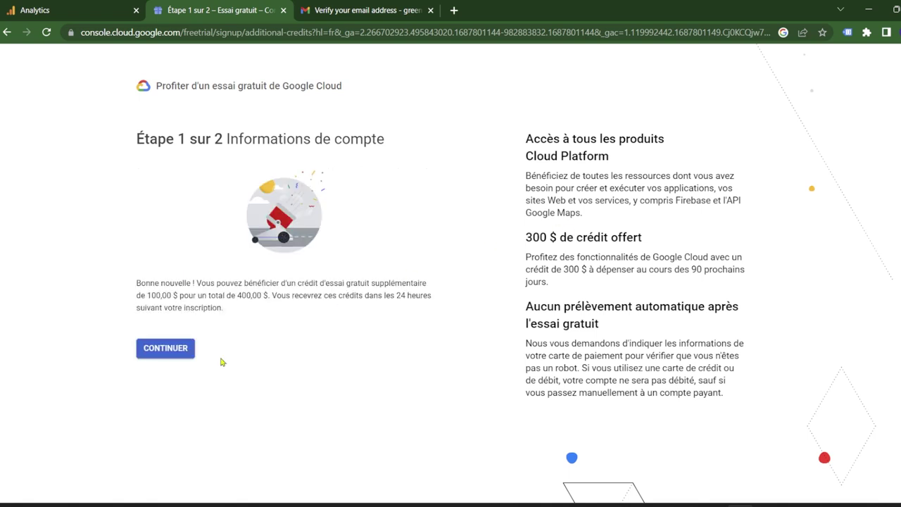
Continue to the payment details and set the account type to Particulier.
click(188, 356)
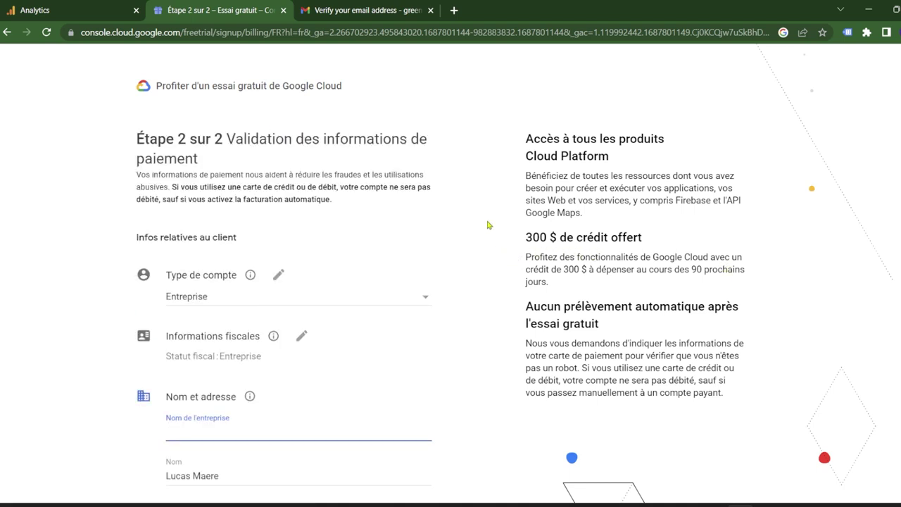
click(228, 299)
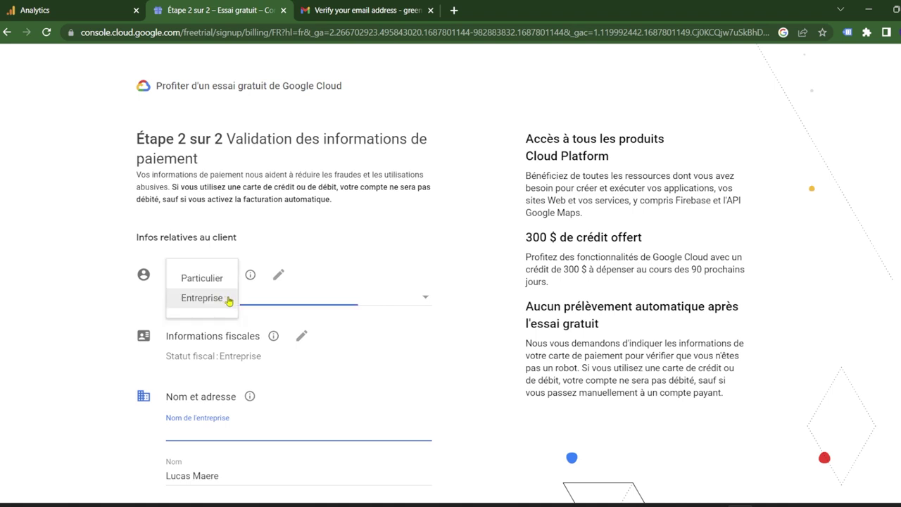
click(221, 281)
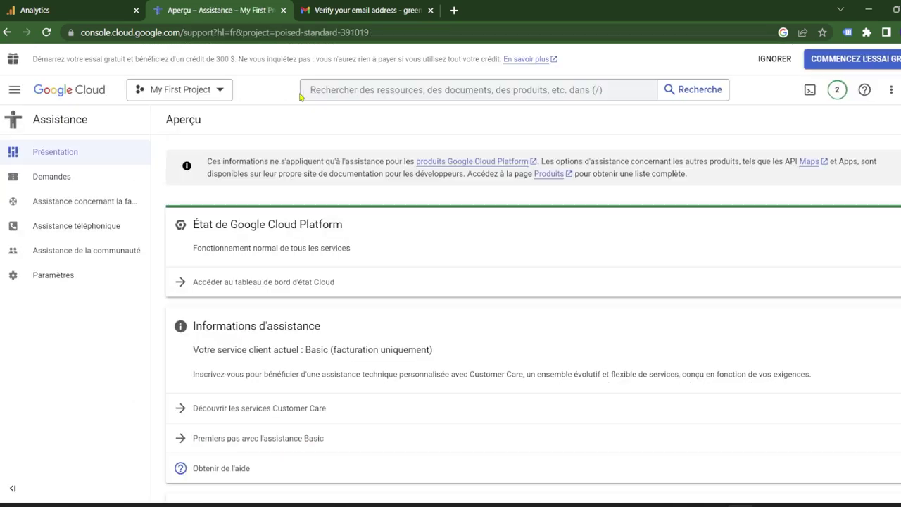
Create a Google Cloud project named BigQuery-GA4, then go back to the Analytics tab.
click(219, 90)
click(620, 113)
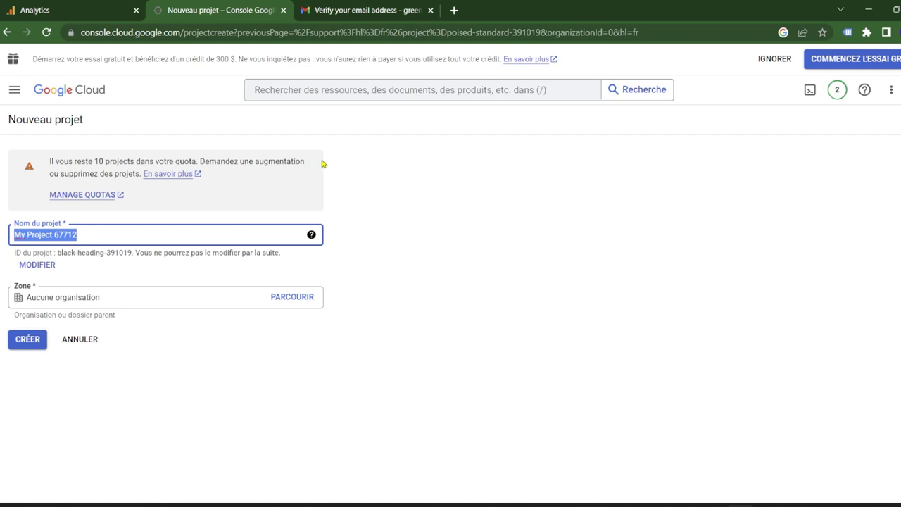
key(BackSpace)
text(BigQ)
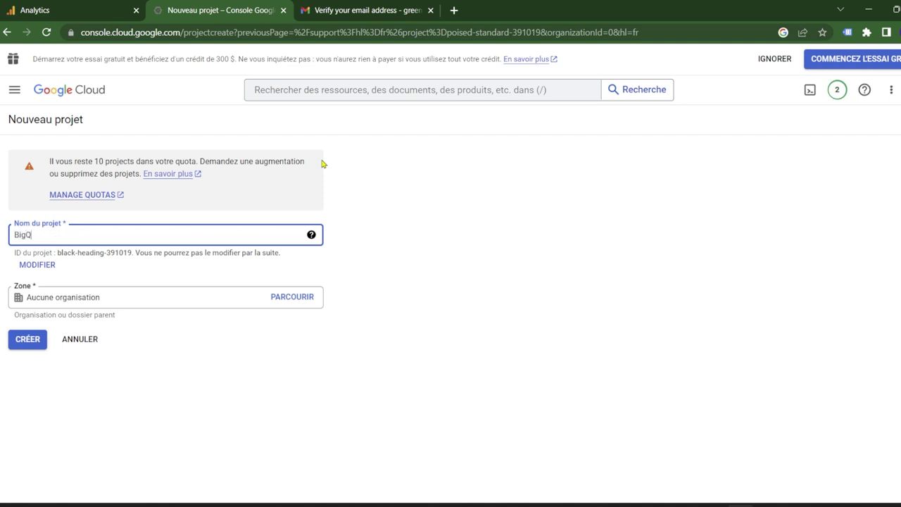
text(uery)
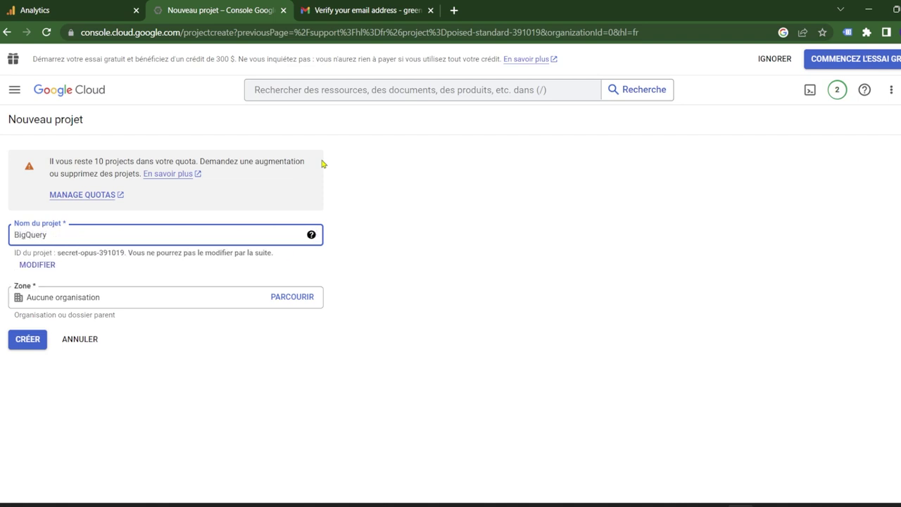
text(-GA4)
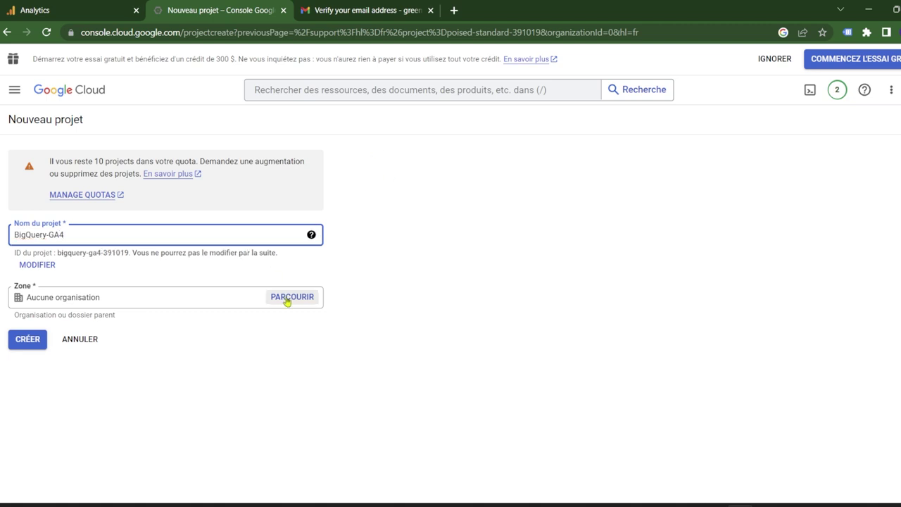
click(34, 341)
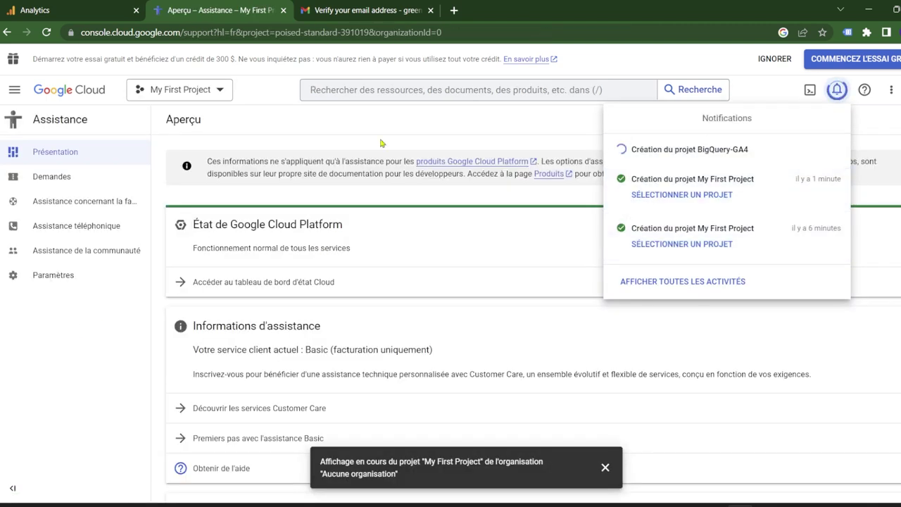
click(99, 10)
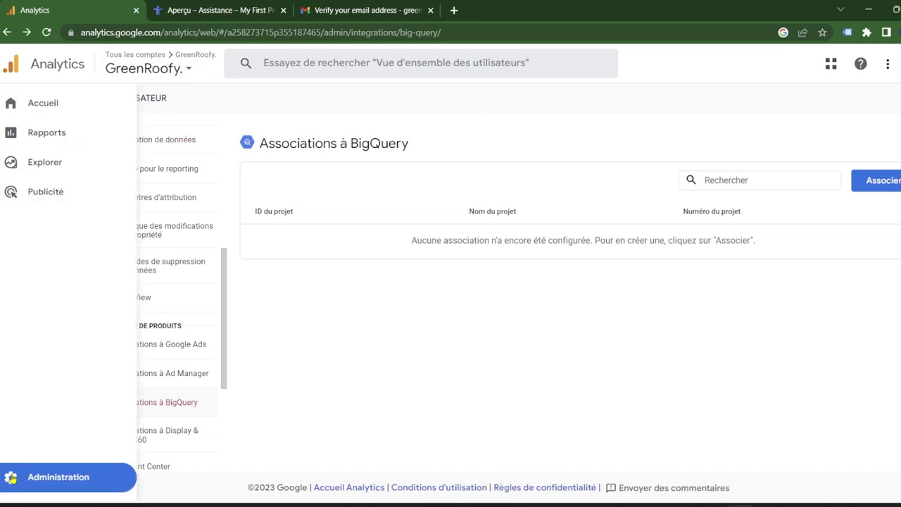
click(58, 470)
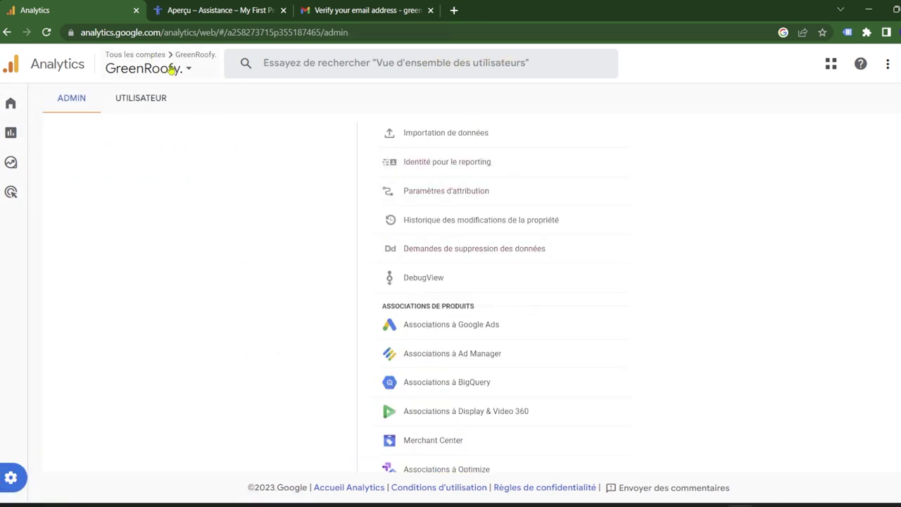
scroll(478, 197, up, 5)
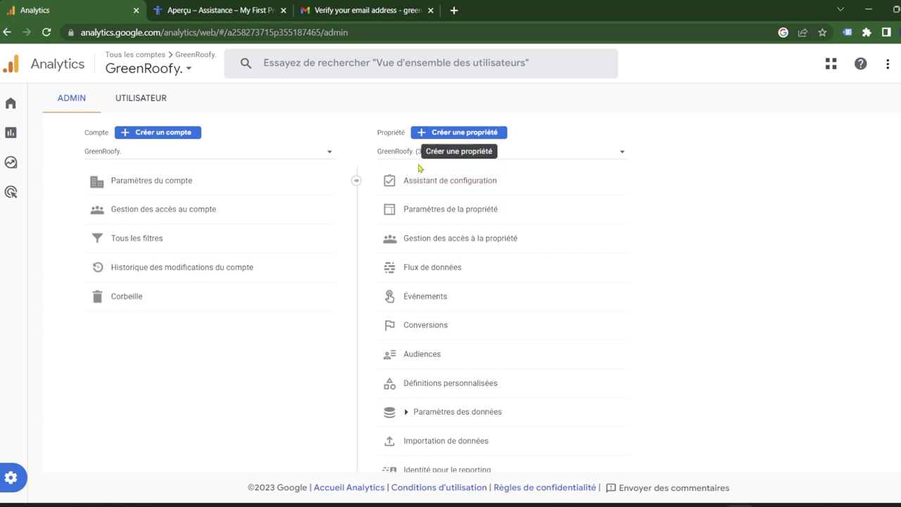
scroll(488, 159, down, 4)
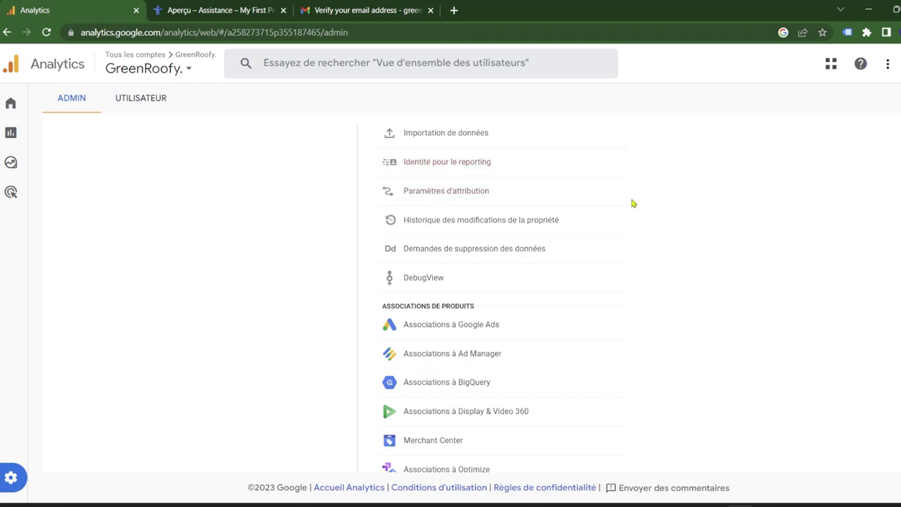
scroll(446, 337, down, 1)
click(446, 336)
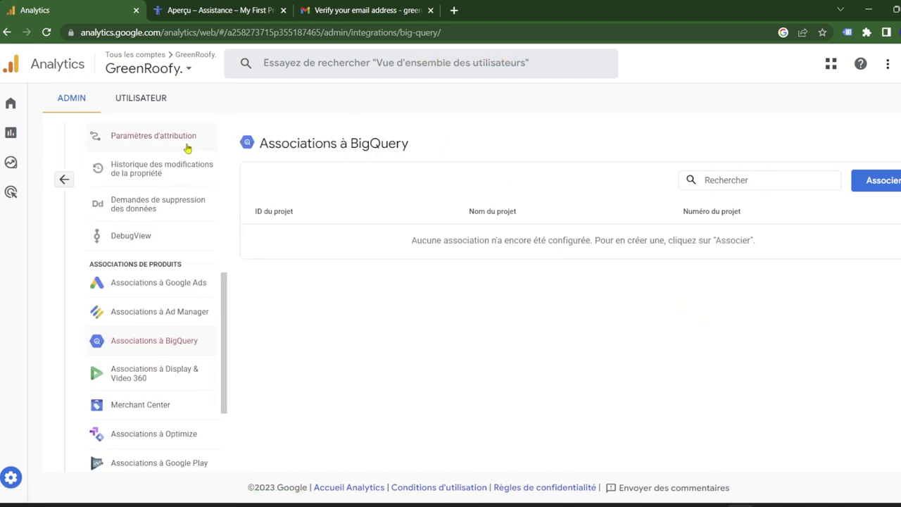
scroll(188, 145, up, 1)
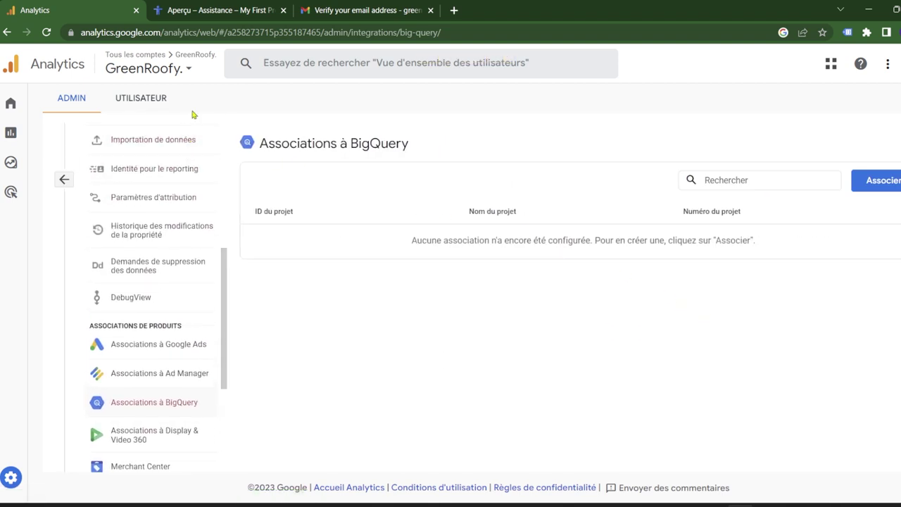
Start a new BigQuery link and select project bigquery-ga4-391019.
click(880, 181)
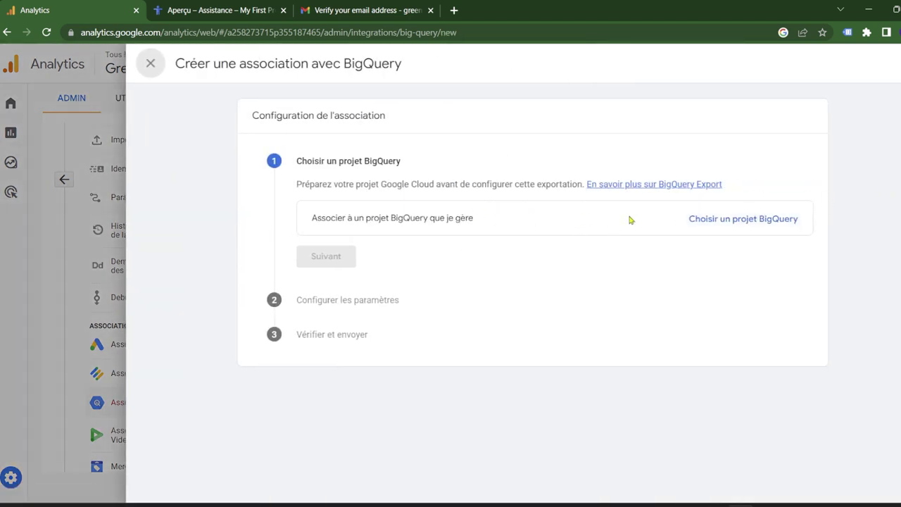
click(734, 221)
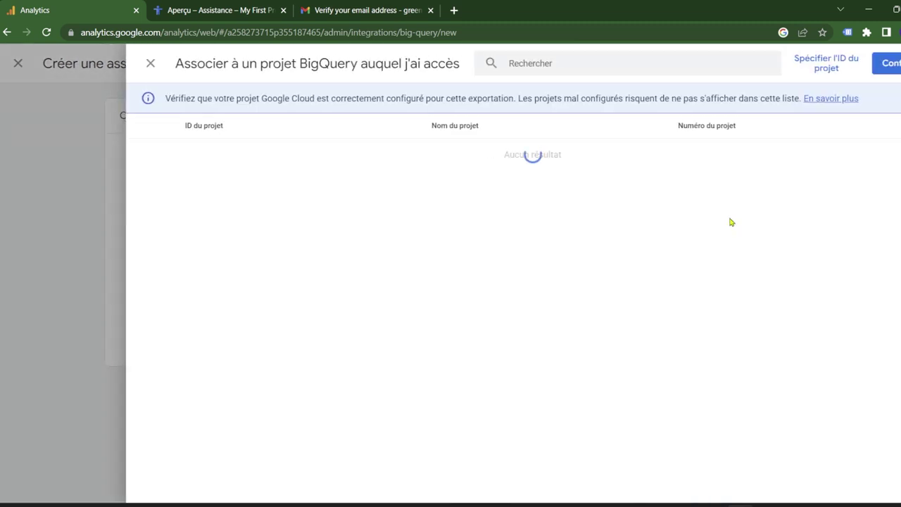
click(148, 154)
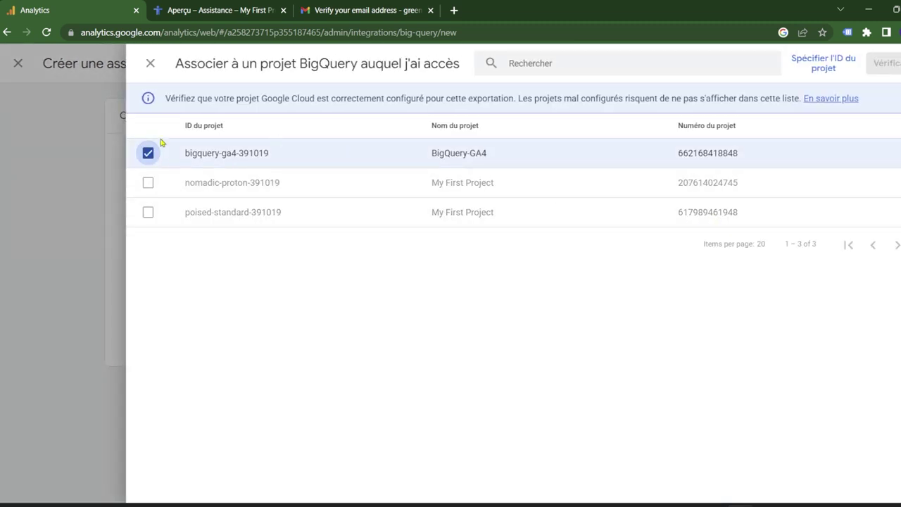
click(889, 64)
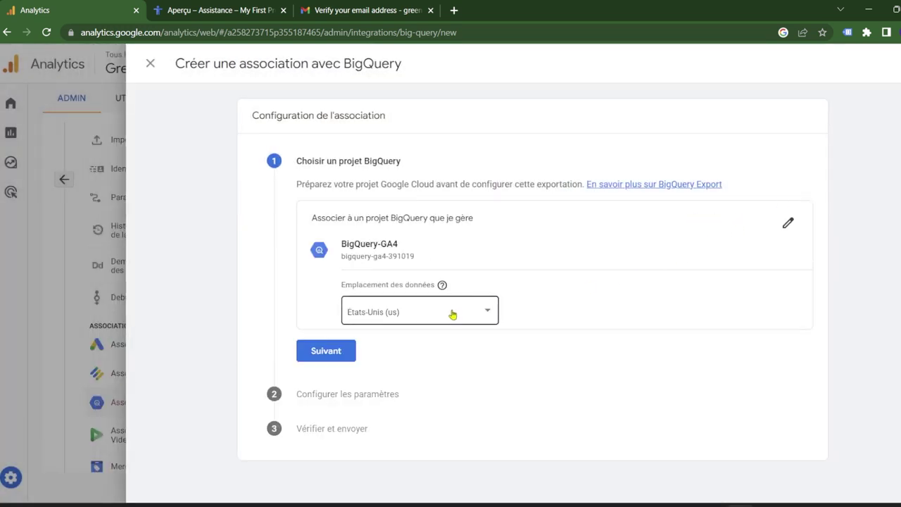
Set the data location to Union européenne (eu) and continue to settings.
click(453, 314)
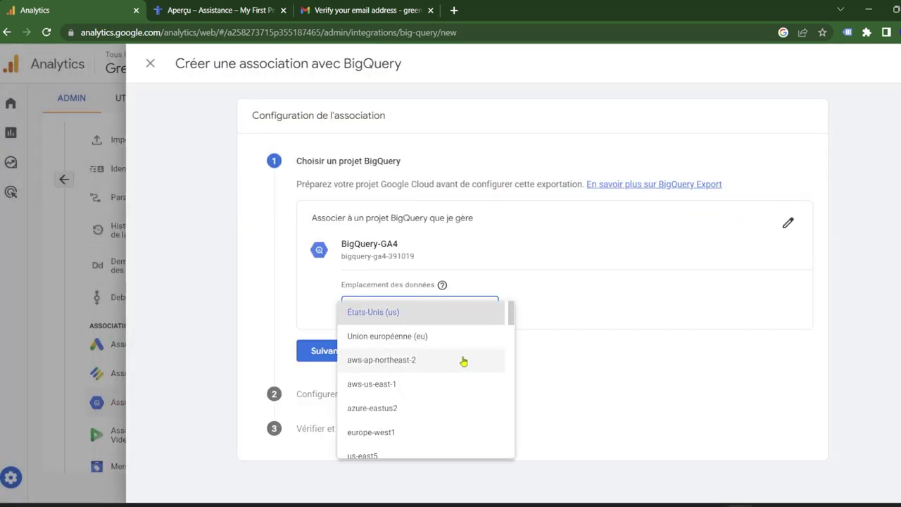
scroll(460, 362, down, 3)
scroll(470, 367, down, 5)
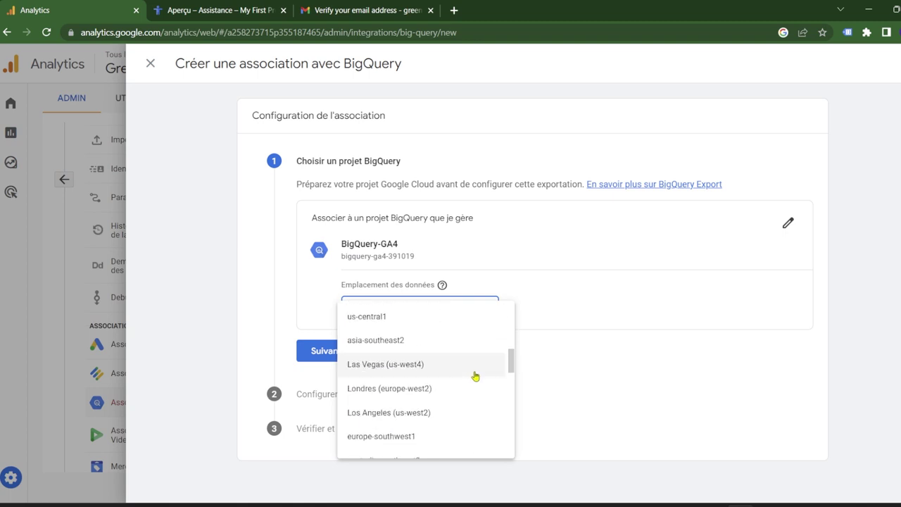
scroll(476, 376, down, 4)
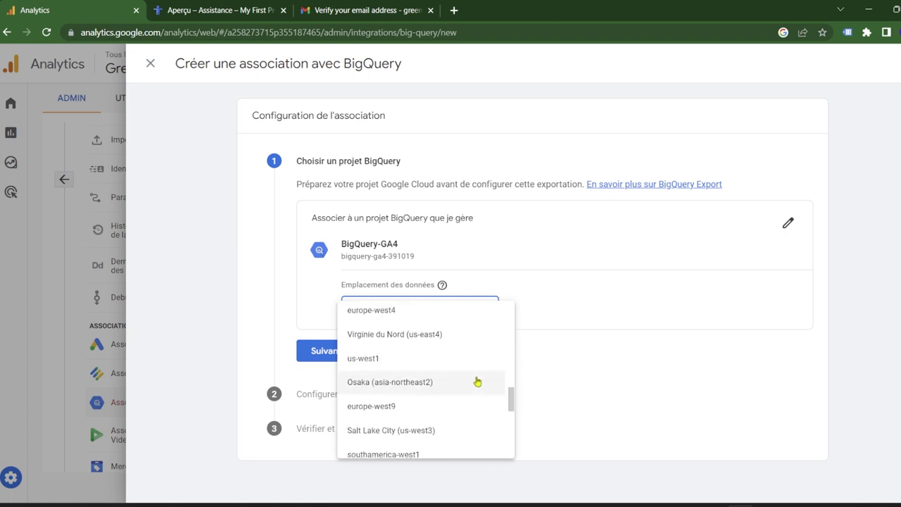
scroll(481, 402, down, 2)
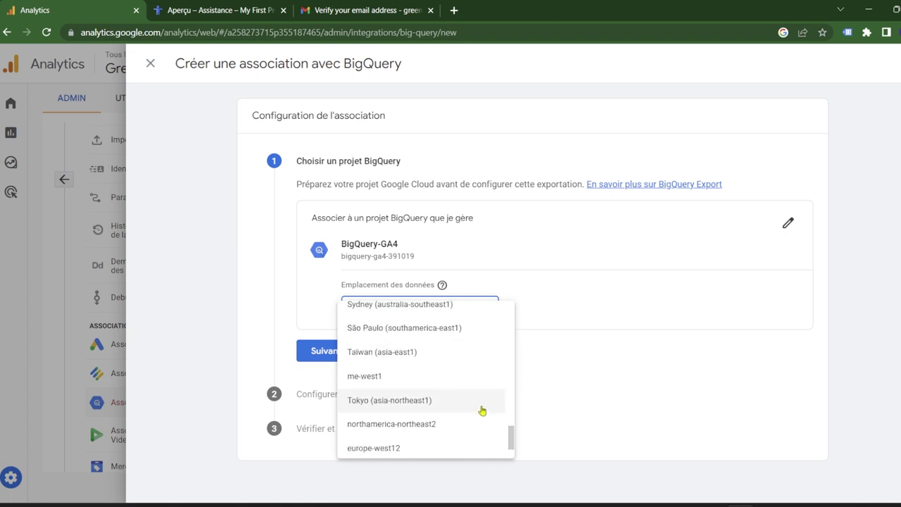
scroll(483, 417, down, 1)
scroll(485, 423, up, 7)
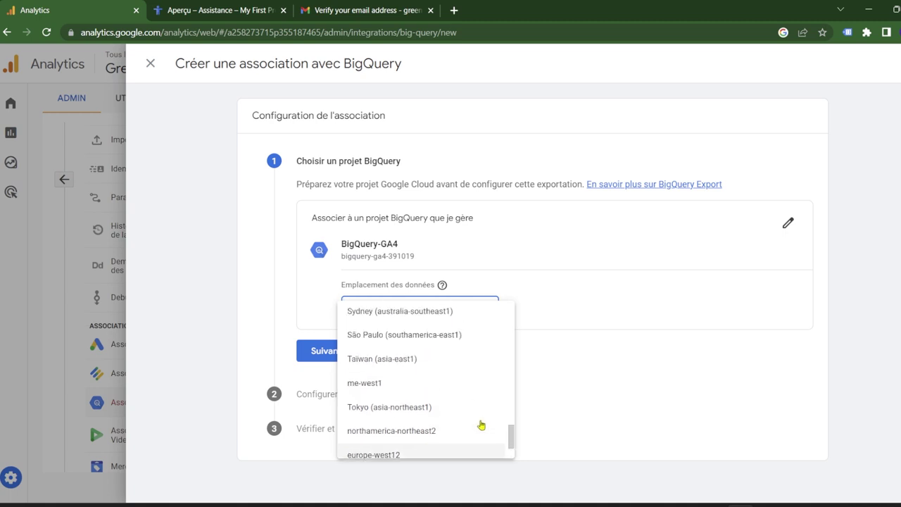
scroll(486, 394, up, 8)
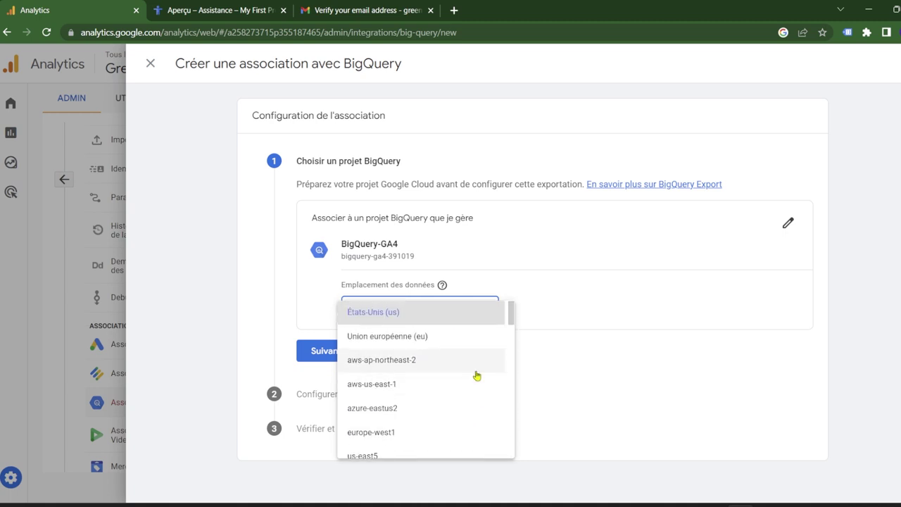
click(465, 337)
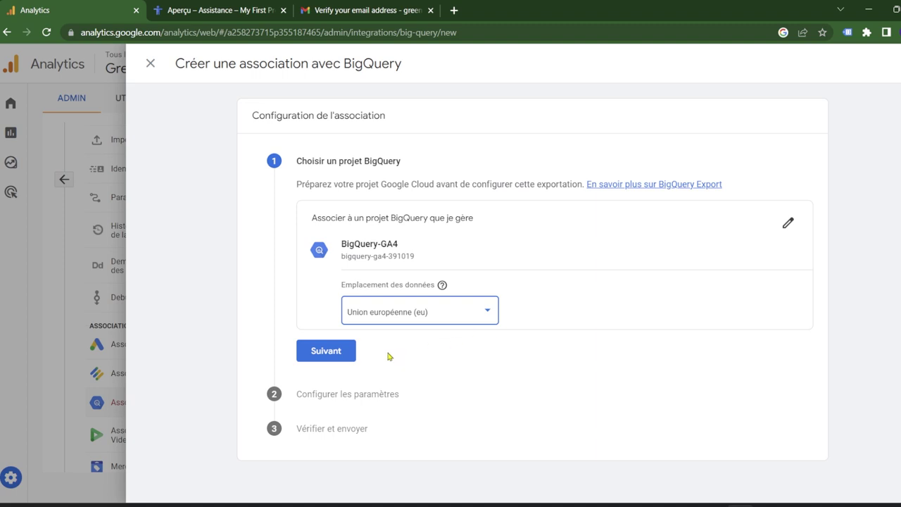
click(350, 352)
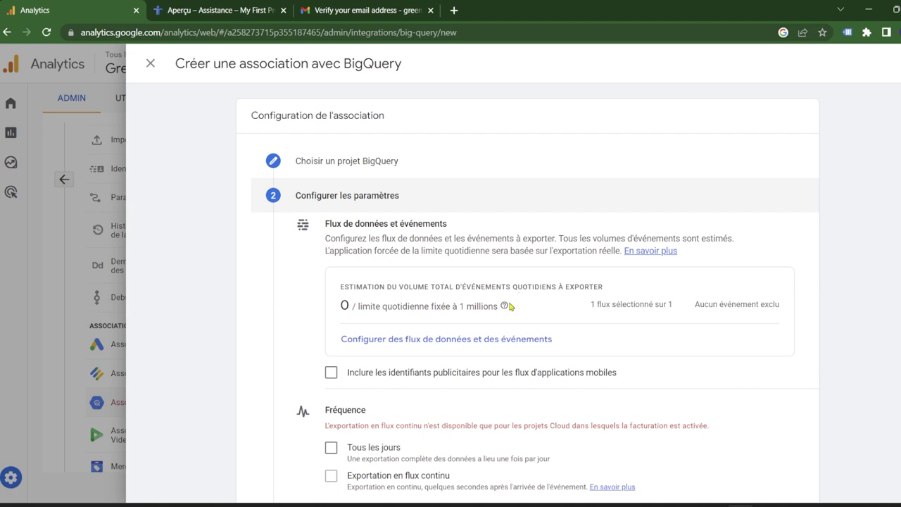
Include advertising identifiers for mobile app streams in the export settings.
click(330, 373)
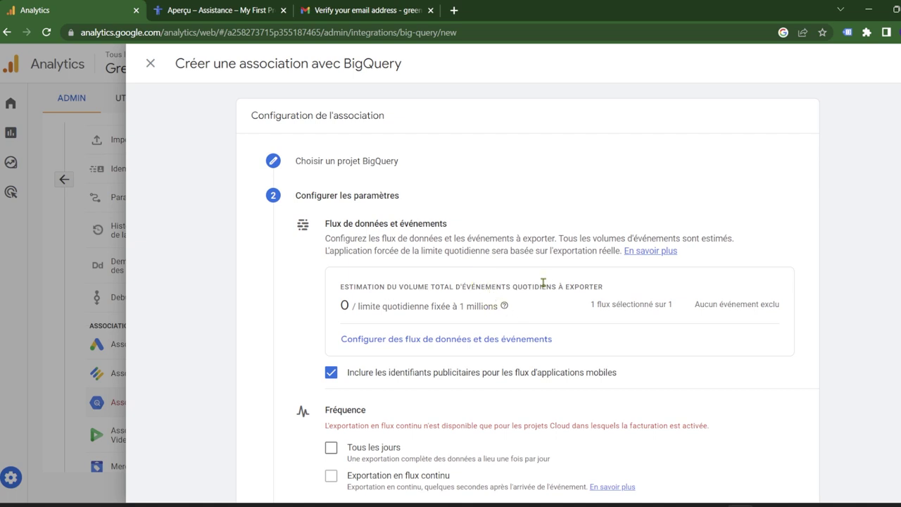
scroll(377, 311, down, 1)
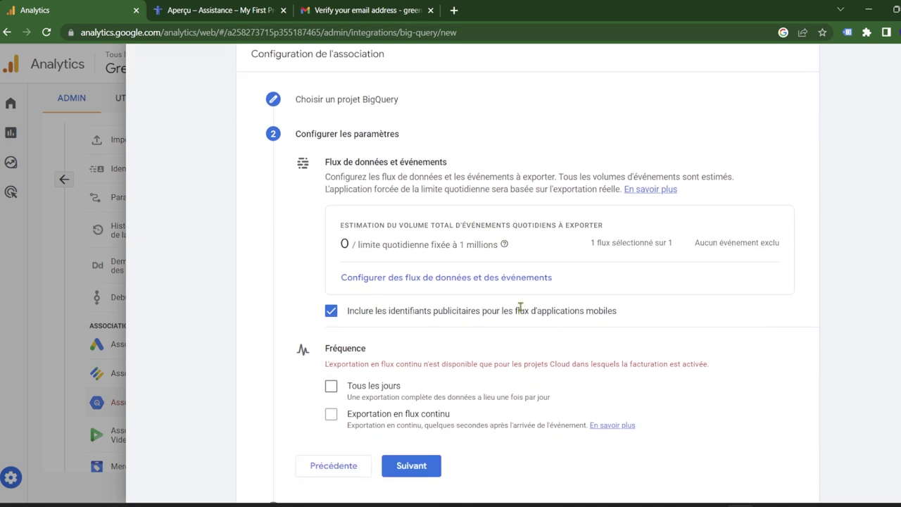
scroll(346, 329, down, 1)
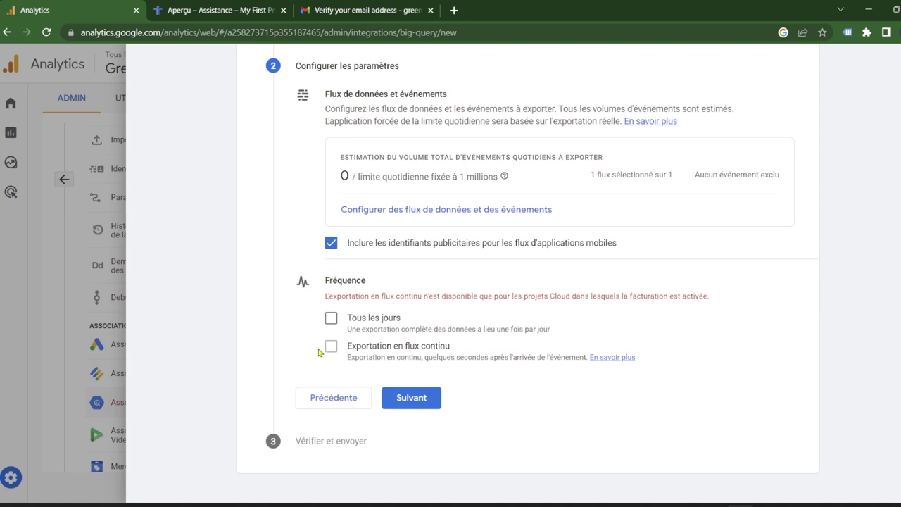
Set the BigQuery export frequency to 'Tous les jours'.
click(331, 319)
Review and submit the BigQuery-GA4 link, then close the confirmation panel.
click(411, 398)
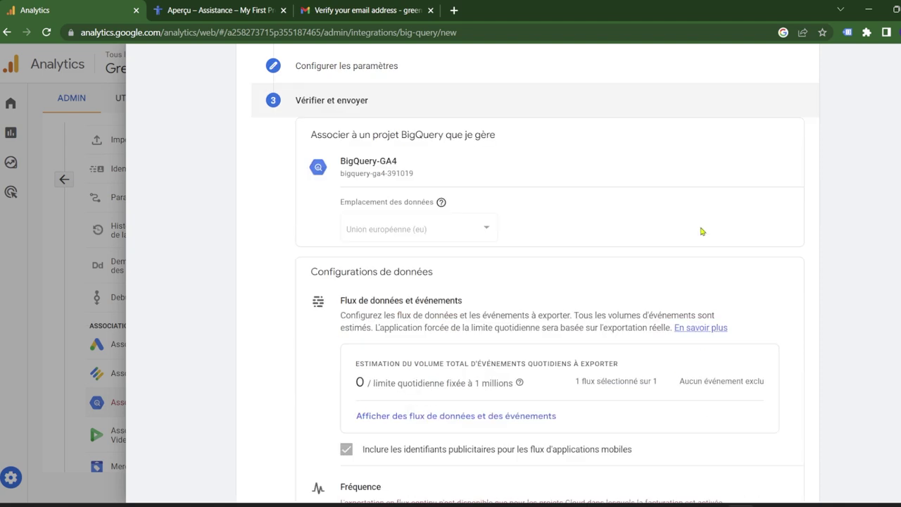
scroll(700, 243, down, 3)
click(412, 433)
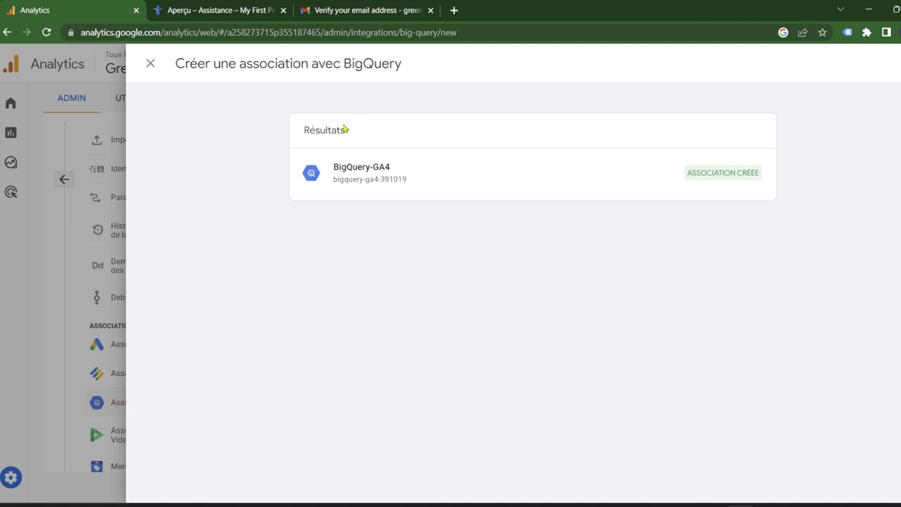
click(150, 63)
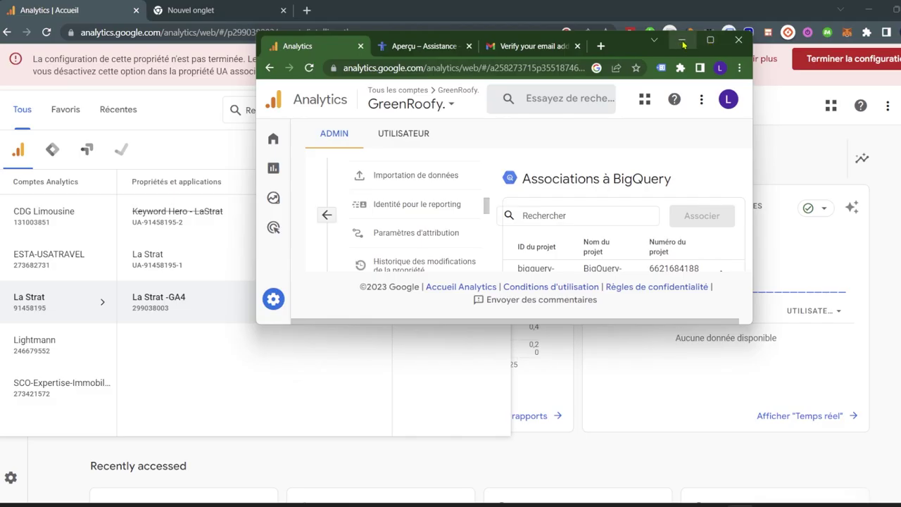
Open the BigQuery console for project BigQuery CSV CPF in the new tab.
click(682, 42)
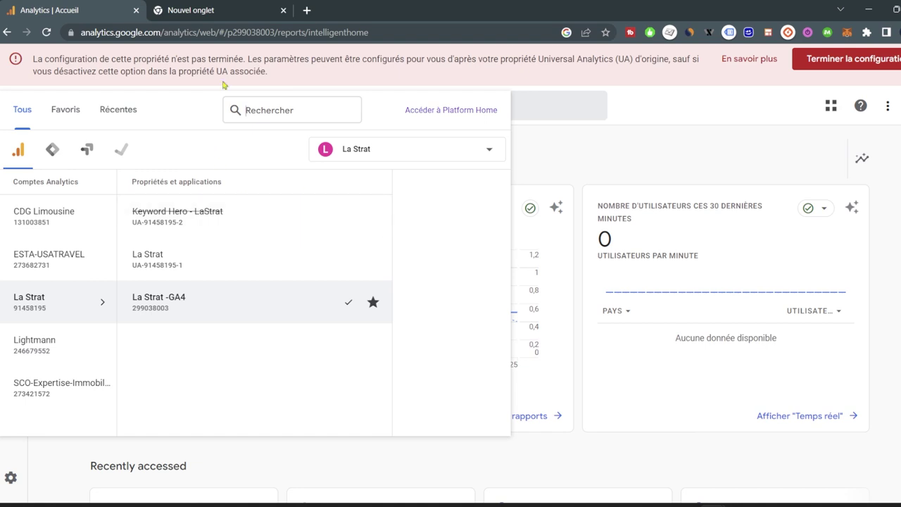
click(216, 10)
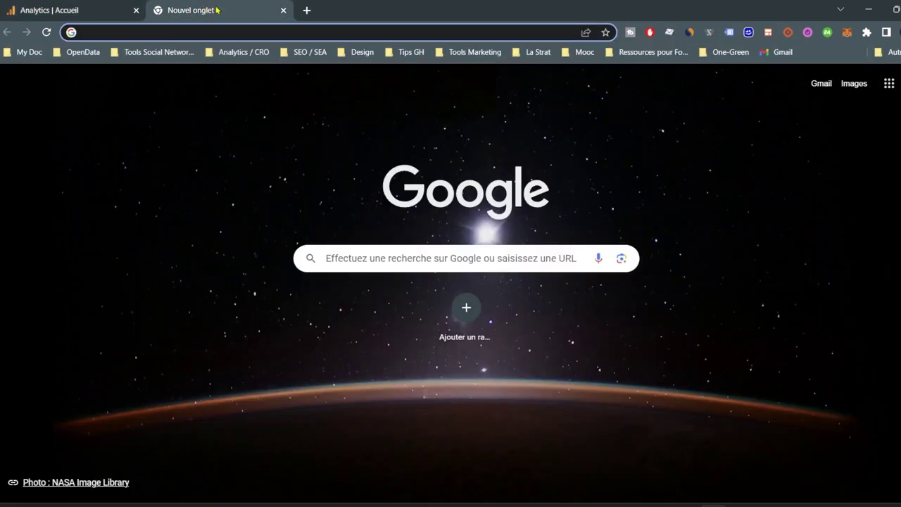
text(goo)
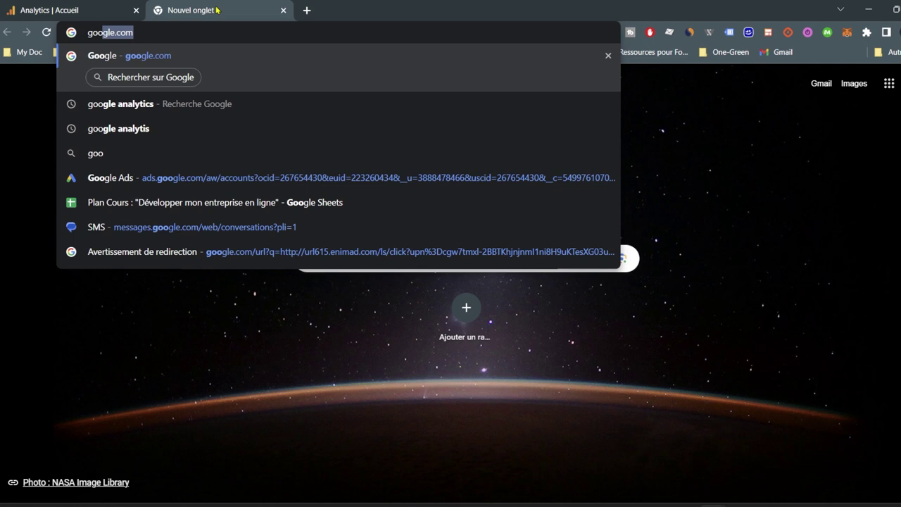
text(gle cons)
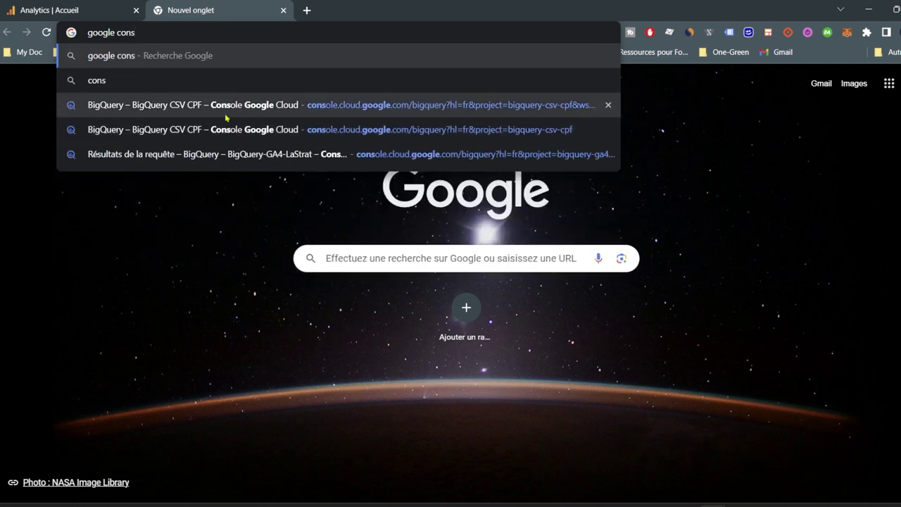
click(225, 114)
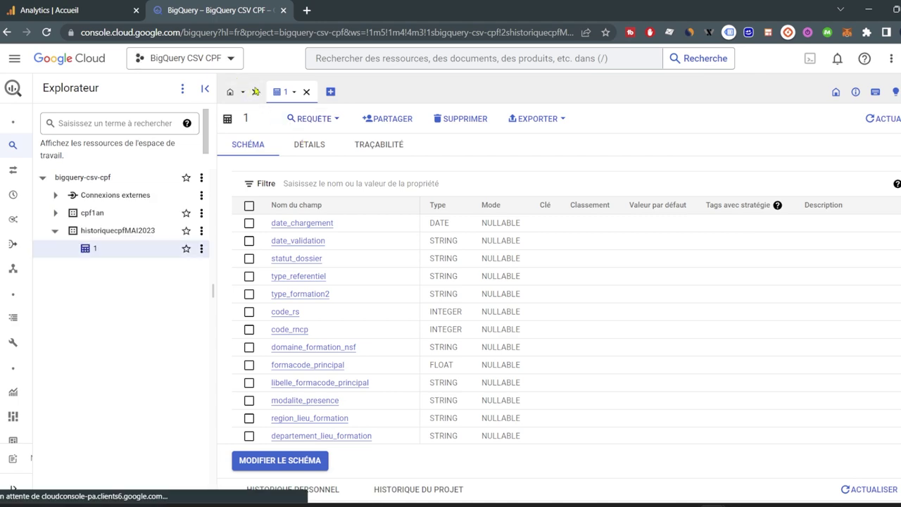
Switch the Cloud console to the BigQuery-GA4-LaStrat project and load its BigQuery SQL workspace.
click(231, 62)
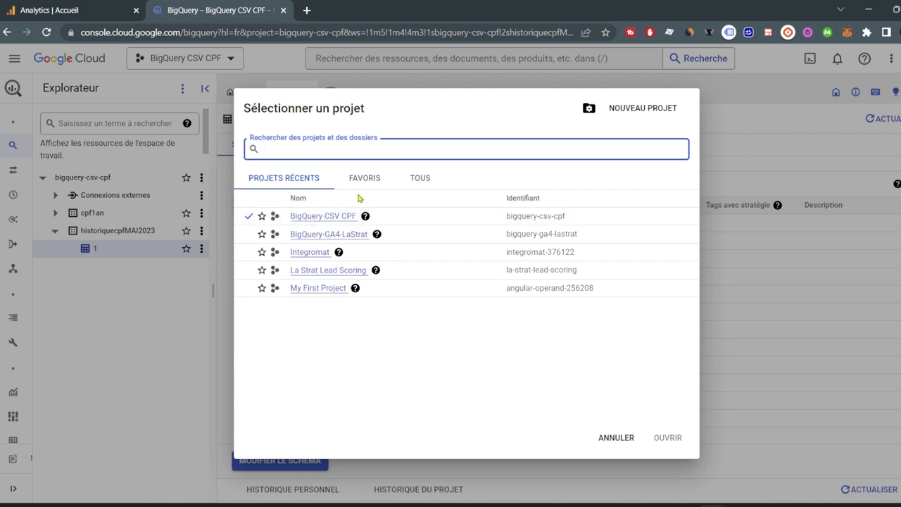
click(324, 234)
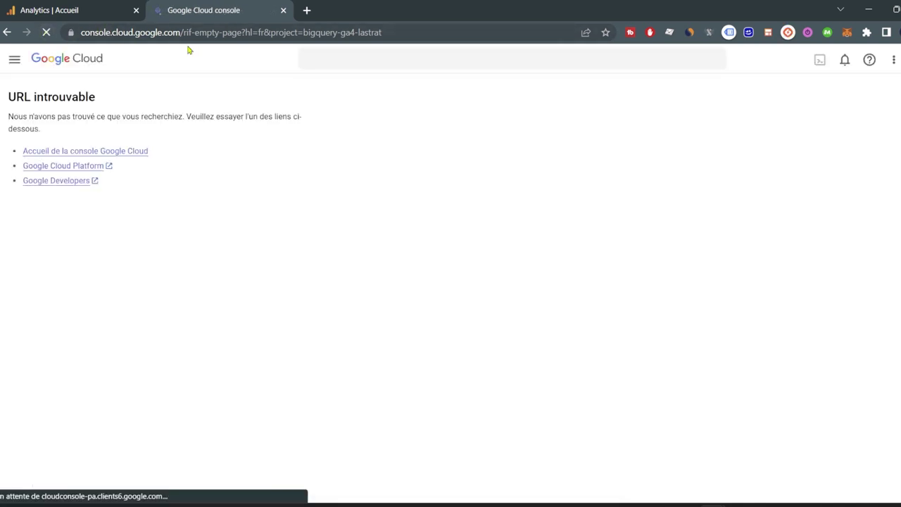
click(230, 60)
click(14, 58)
click(94, 375)
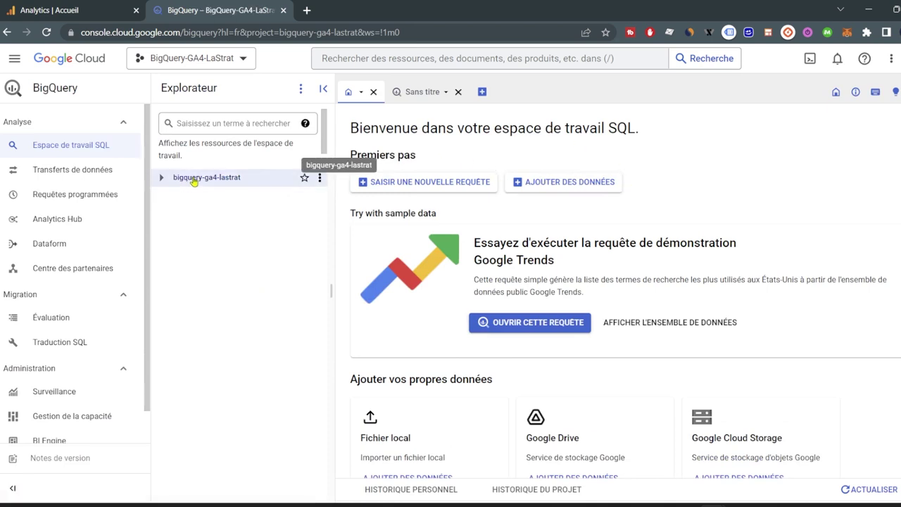
Expand bigquery-ga4-lastrat > analytics_299038003 and preview the event rows of events_20230625.
click(162, 178)
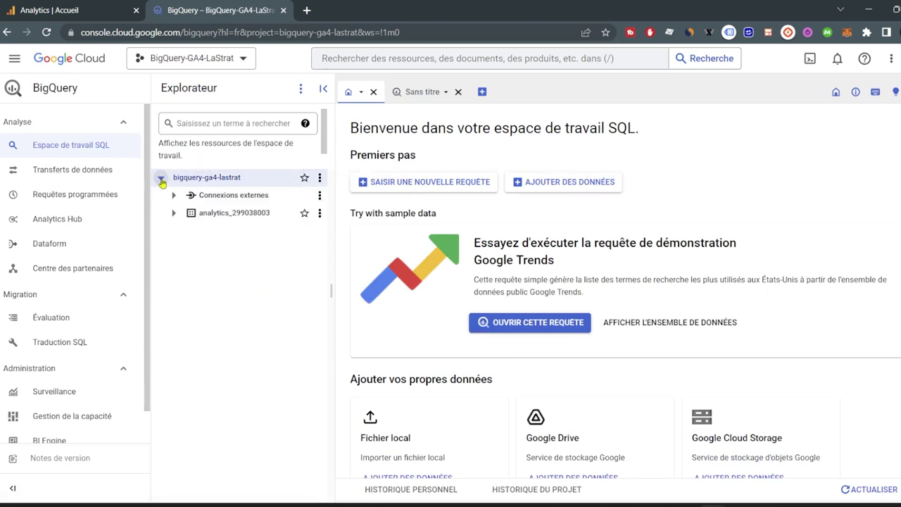
click(174, 214)
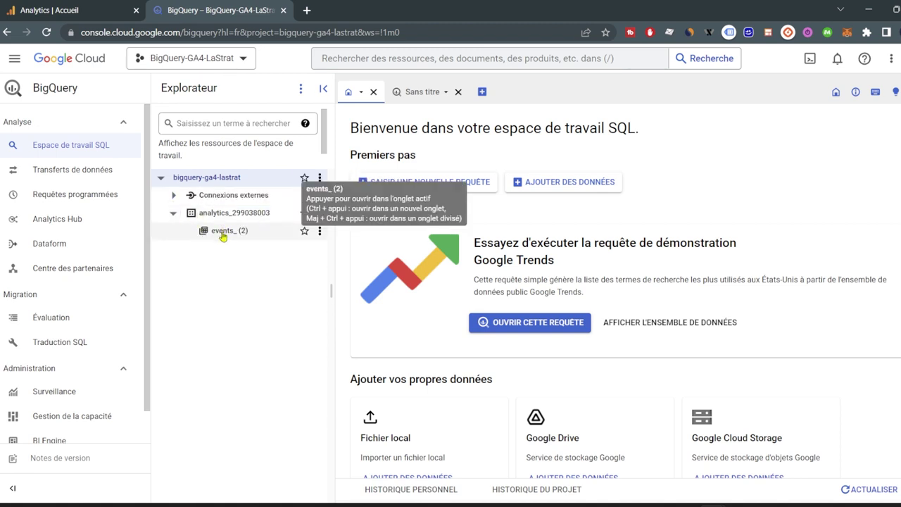
click(224, 233)
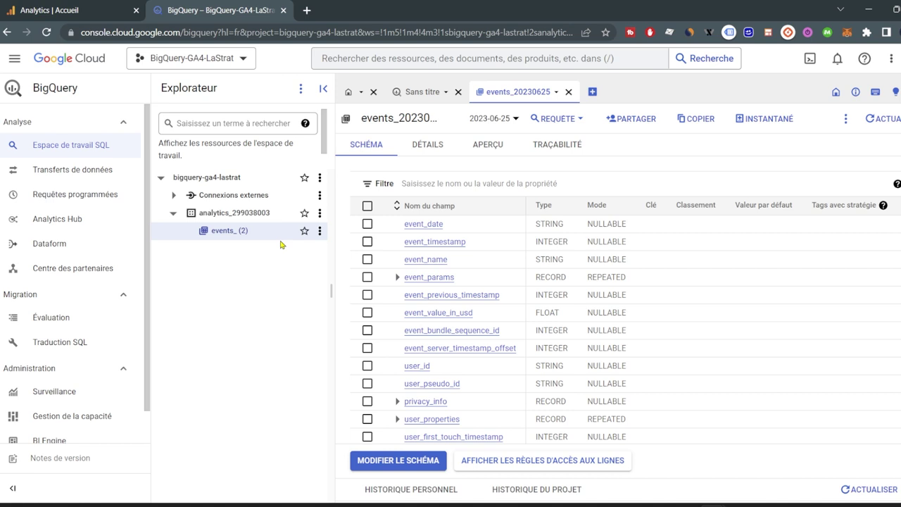
click(485, 146)
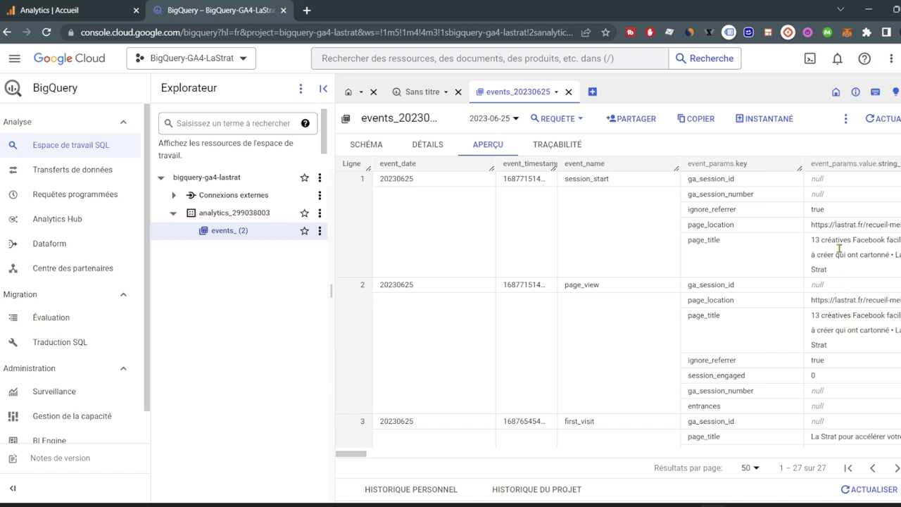
click(581, 121)
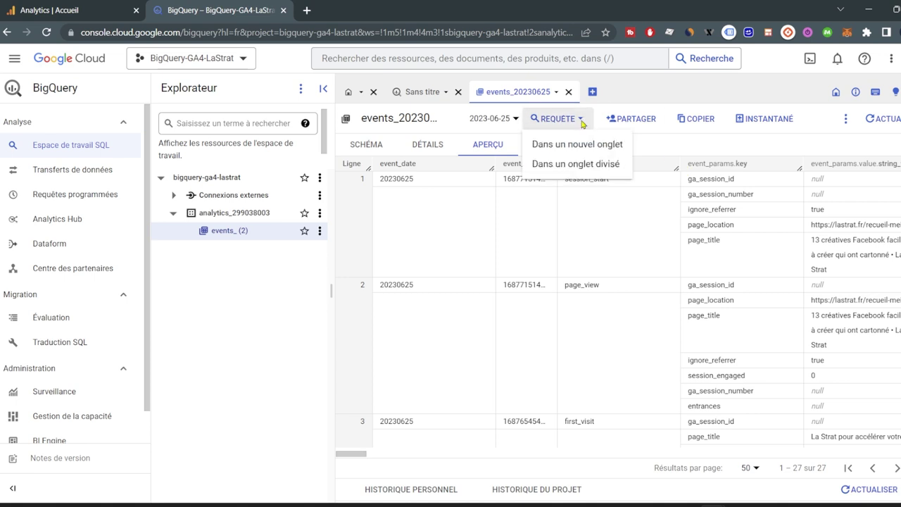
Run SELECT * on events_20230625 with LIMIT 1000 in a new tab and browse the 27 rows.
click(581, 145)
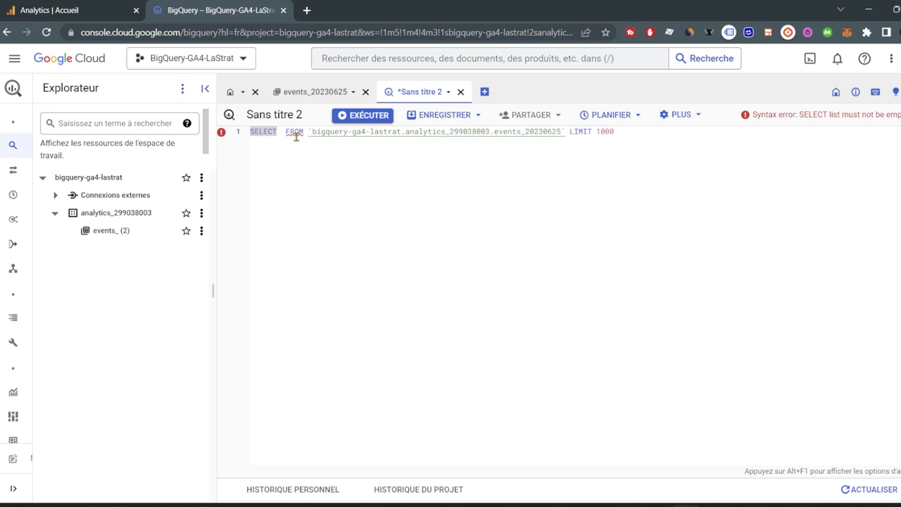
text(*)
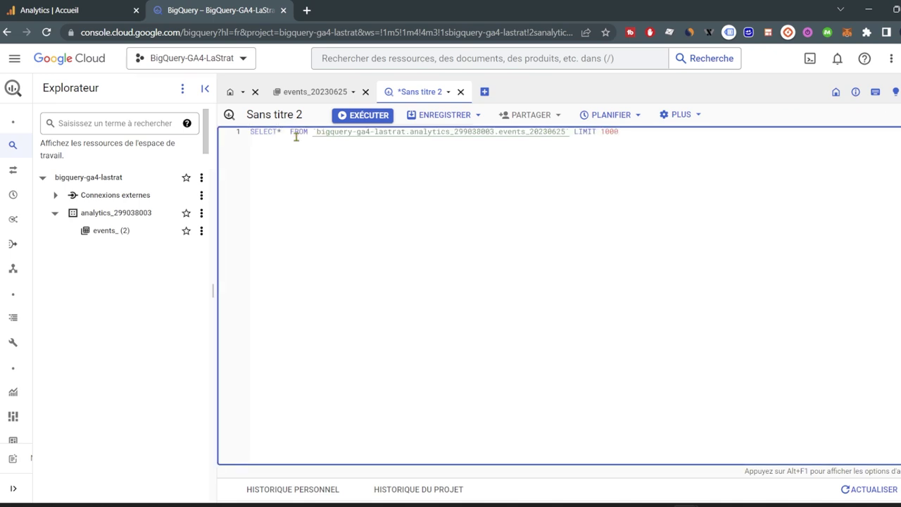
click(362, 116)
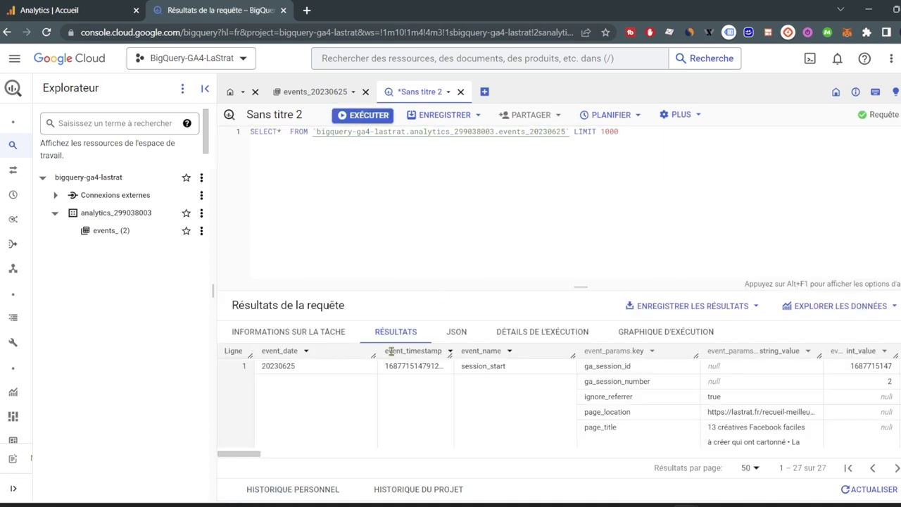
scroll(348, 370, down, 5)
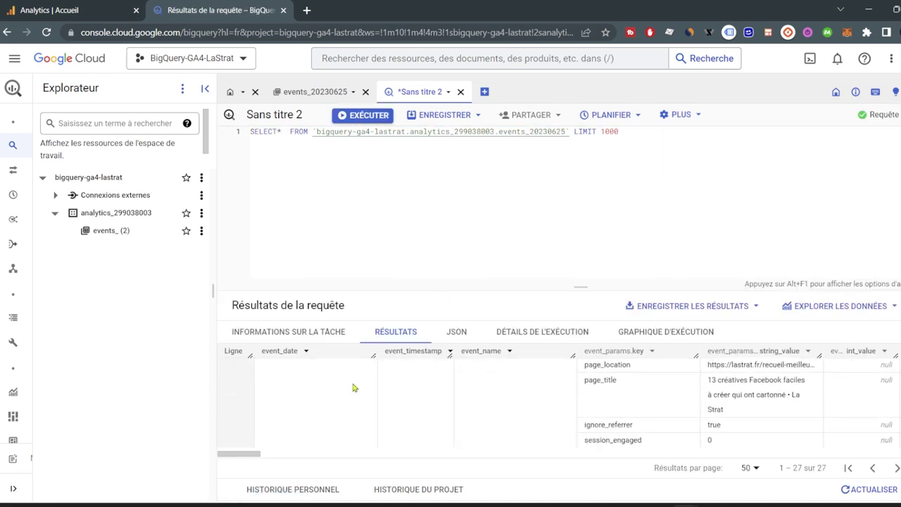
scroll(354, 387, down, 8)
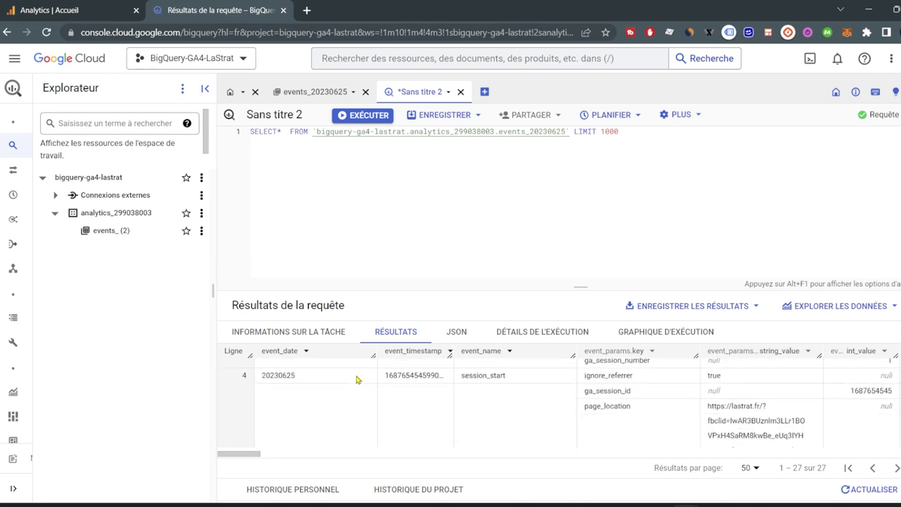
scroll(363, 400, up, 5)
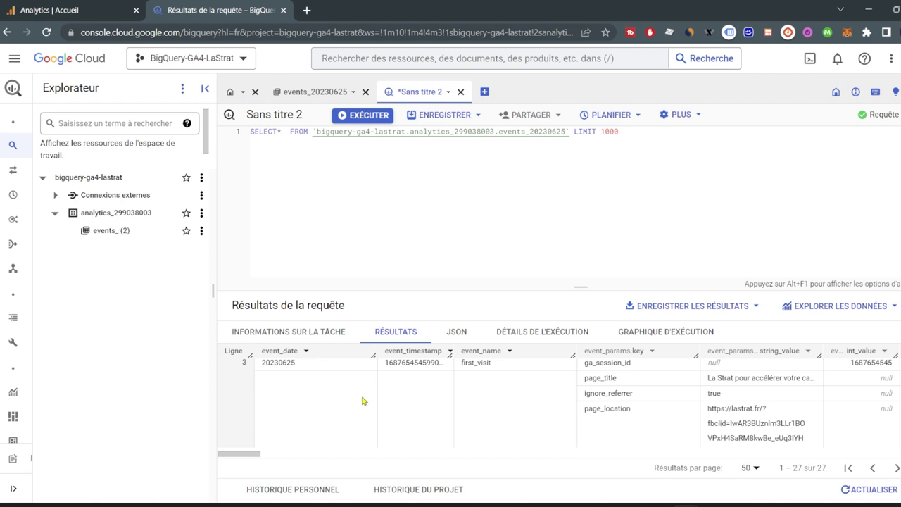
scroll(362, 401, down, 5)
scroll(359, 405, down, 5)
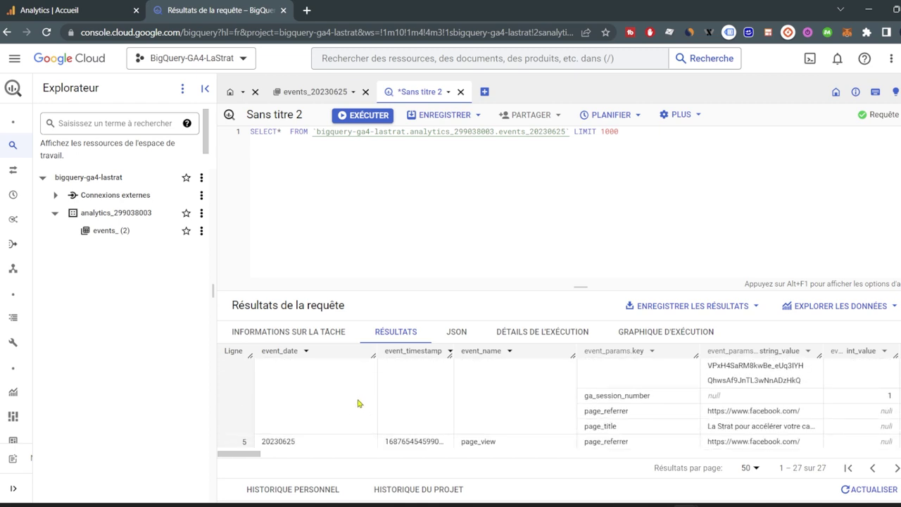
scroll(358, 406, down, 2)
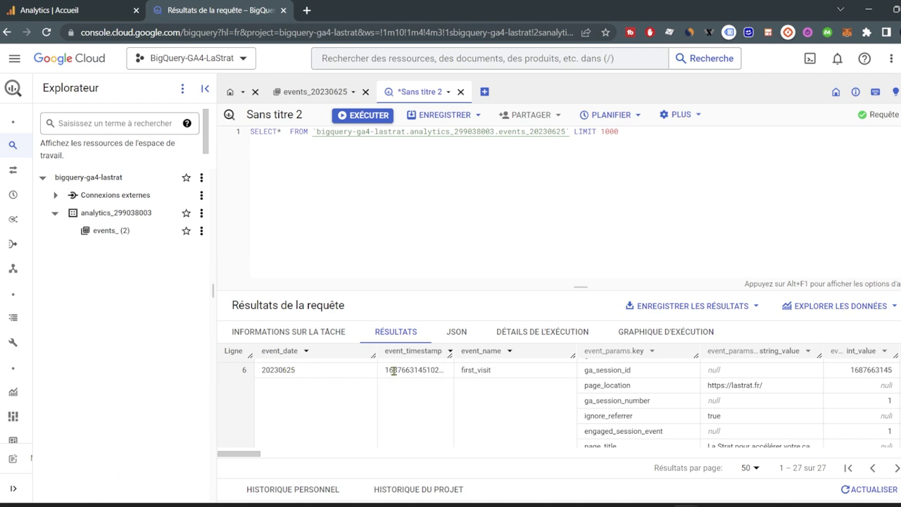
drag(402, 370, 483, 351)
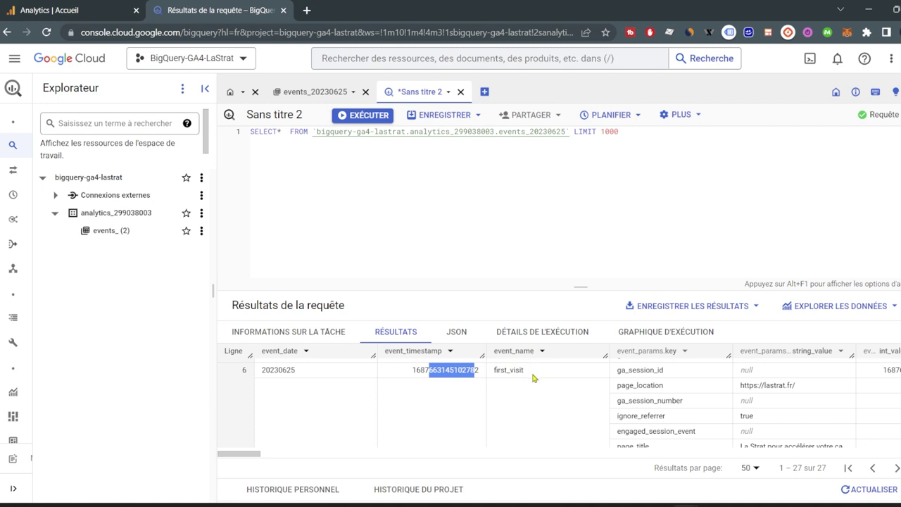
click(801, 386)
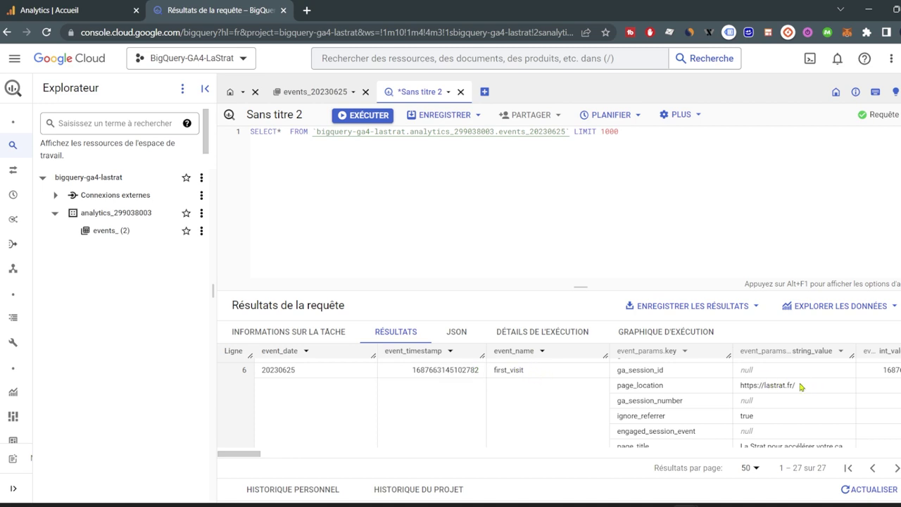
drag(800, 386, 740, 388)
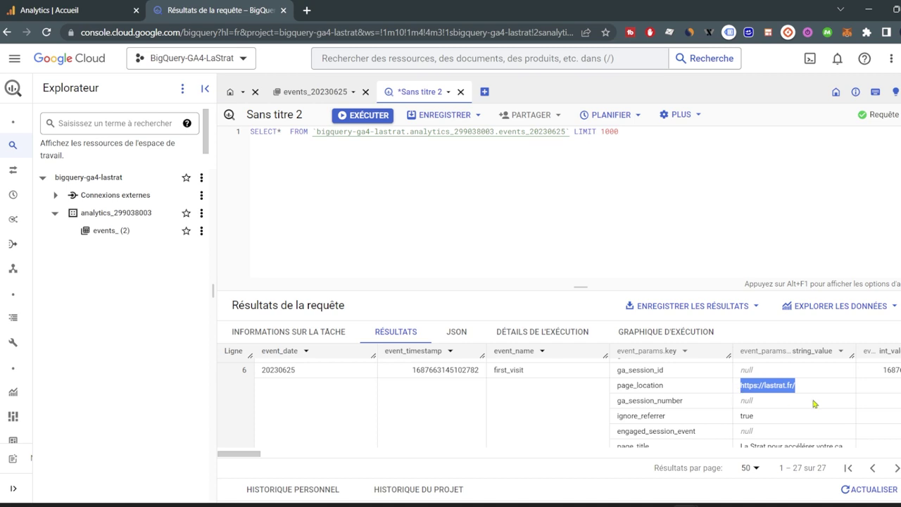
scroll(789, 401, down, 2)
drag(740, 387, 200, 389)
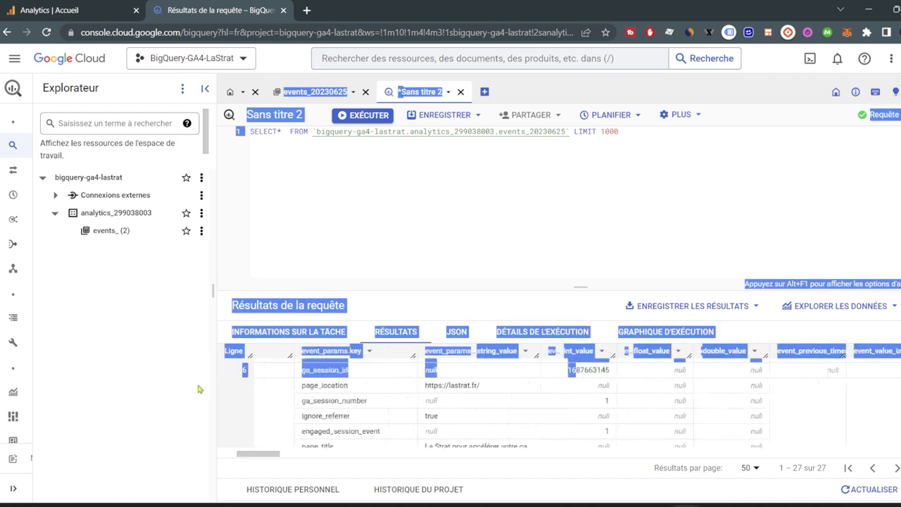
click(338, 393)
scroll(454, 394, down, 3)
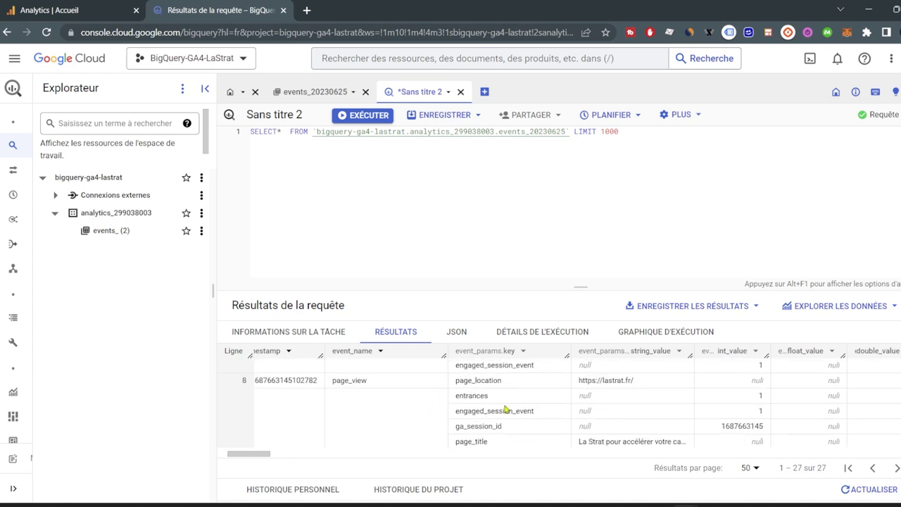
scroll(646, 422, down, 3)
scroll(677, 418, down, 2)
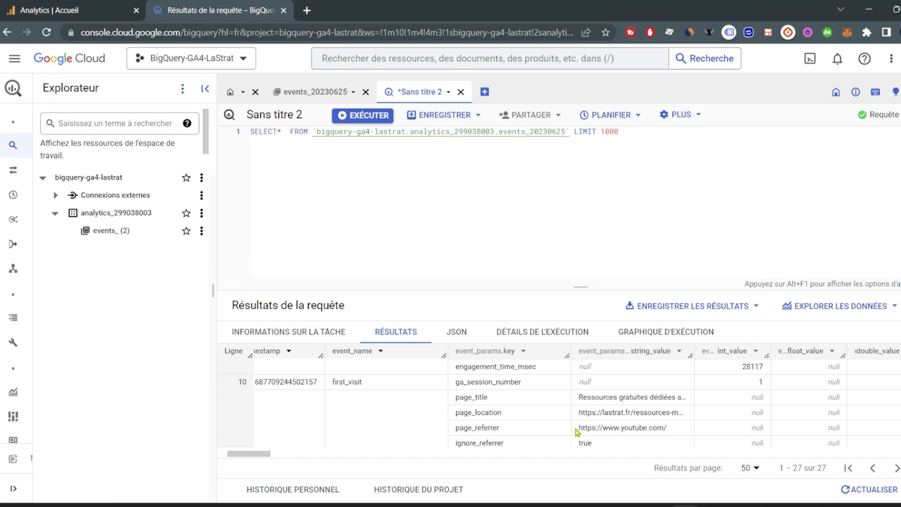
drag(582, 428, 661, 430)
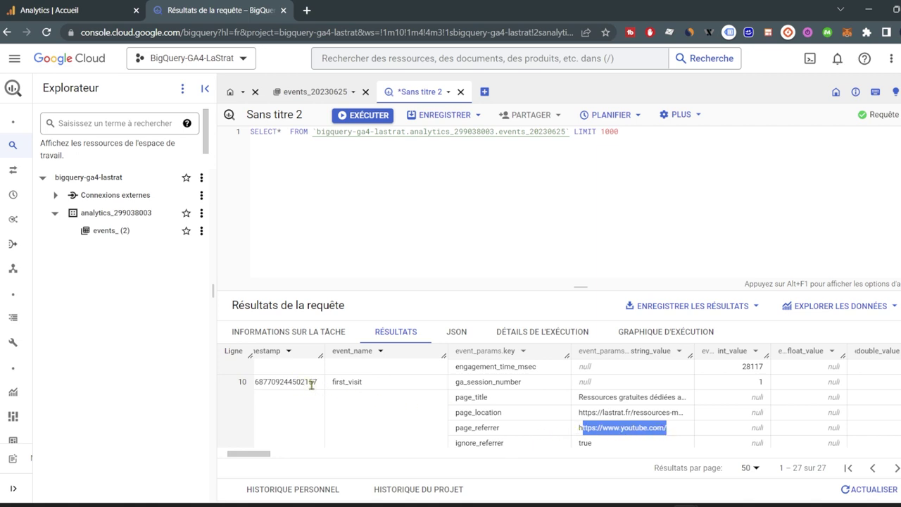
drag(579, 413, 686, 415)
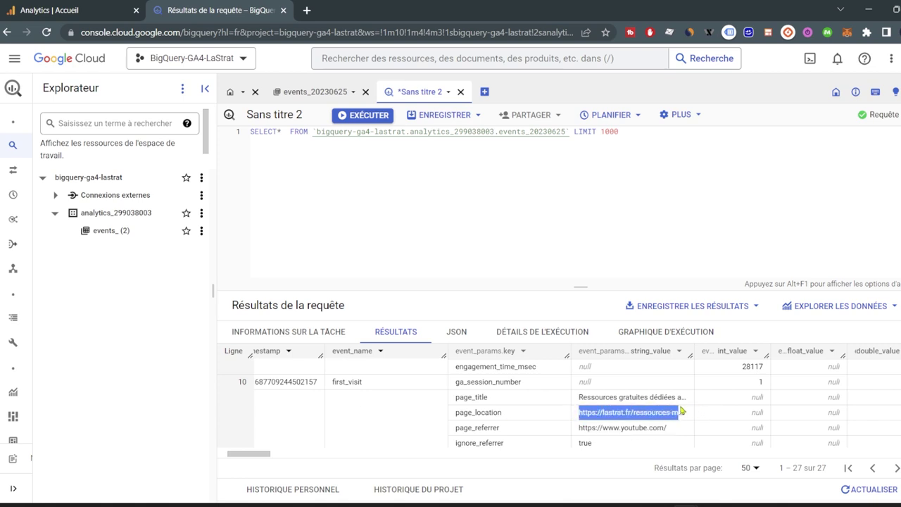
scroll(659, 403, down, 2)
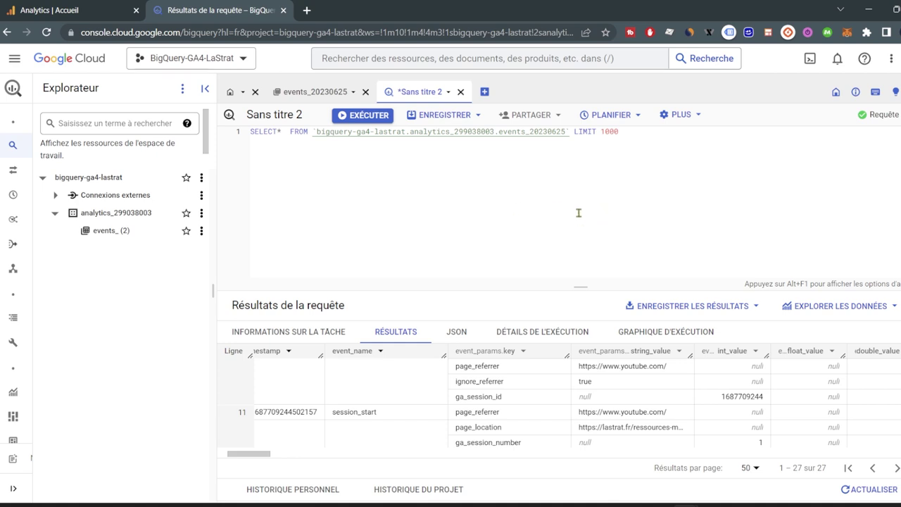
Add a blank Sans titre 3 query tab beside the existing query.
click(485, 91)
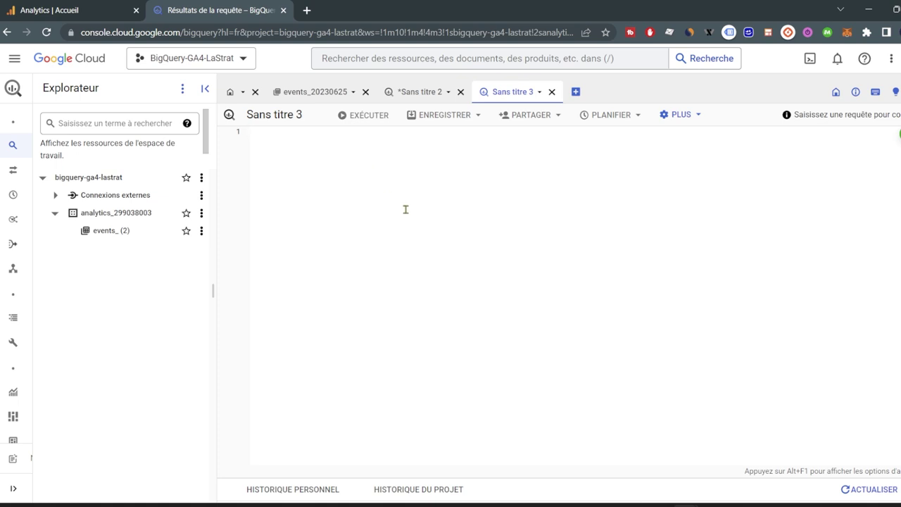
Paste the first_visit titre_page/URL_provenance request into ChatGPT, send it, and copy the returned SQL.
mouse_move(577, 504)
click(576, 407)
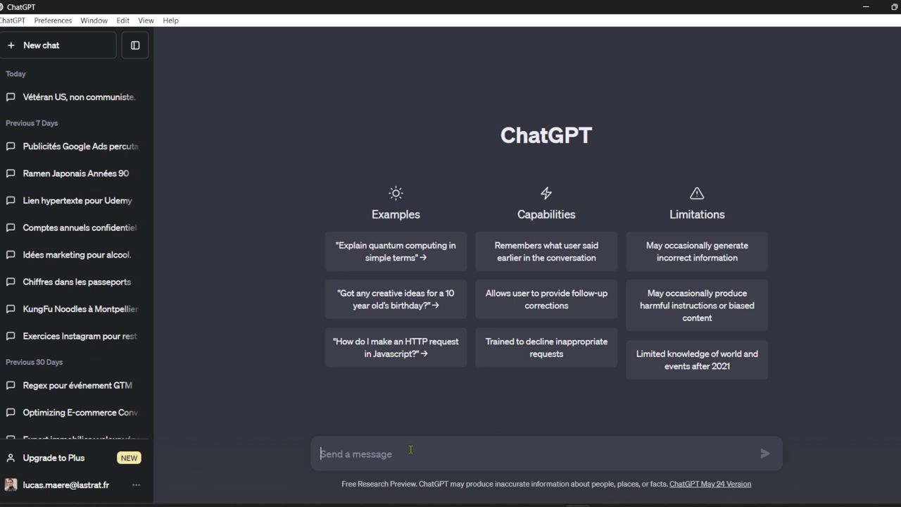
key(ctrl+v)
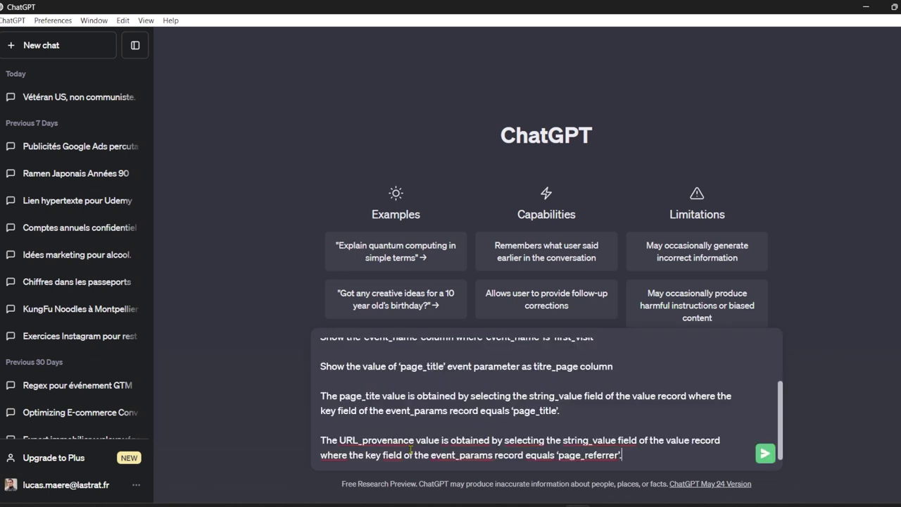
scroll(411, 449, up, 3)
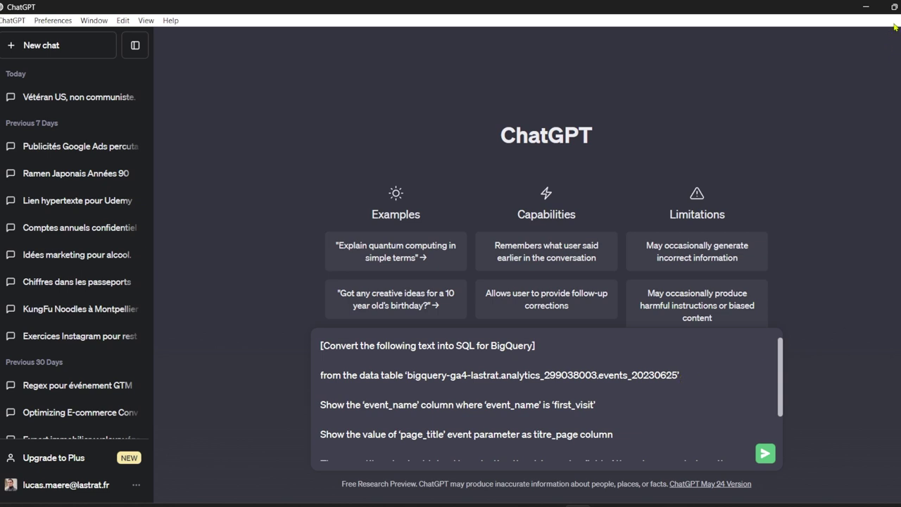
mouse_move(895, 8)
drag(557, 350, 318, 352)
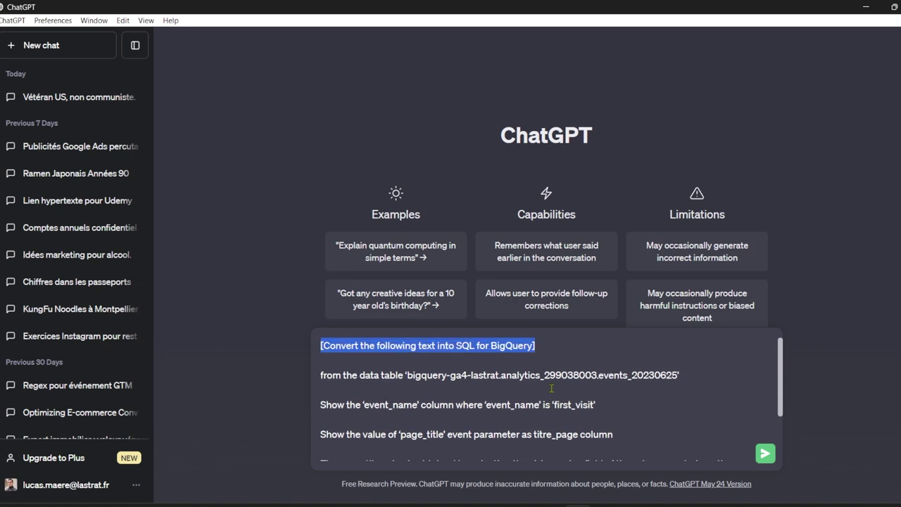
scroll(552, 387, down, 1)
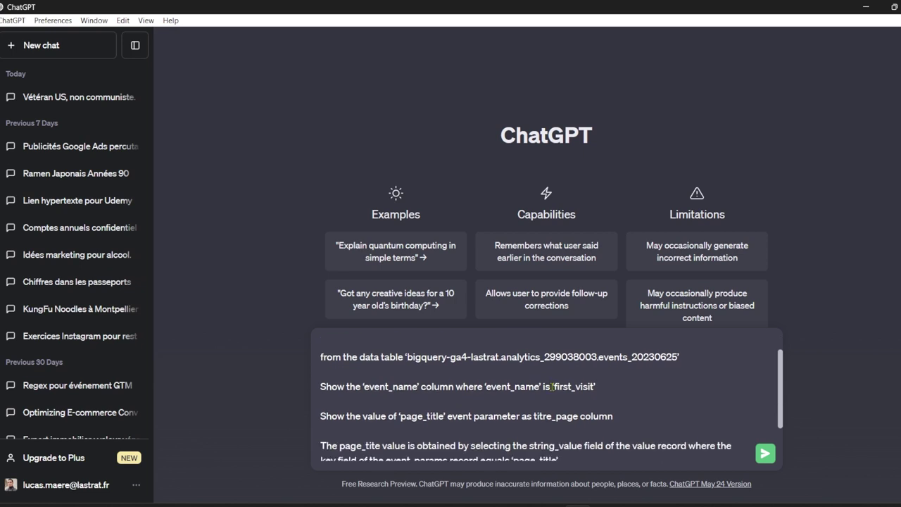
scroll(552, 387, down, 2)
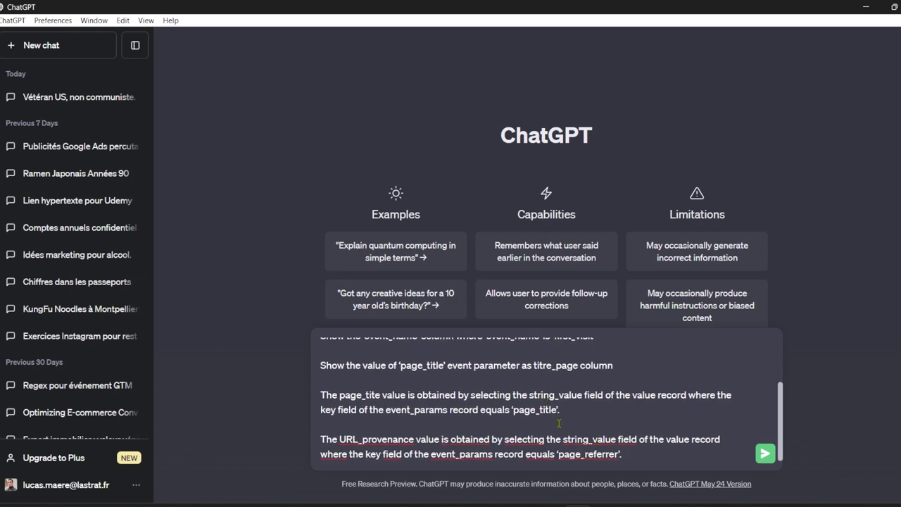
scroll(559, 423, up, 3)
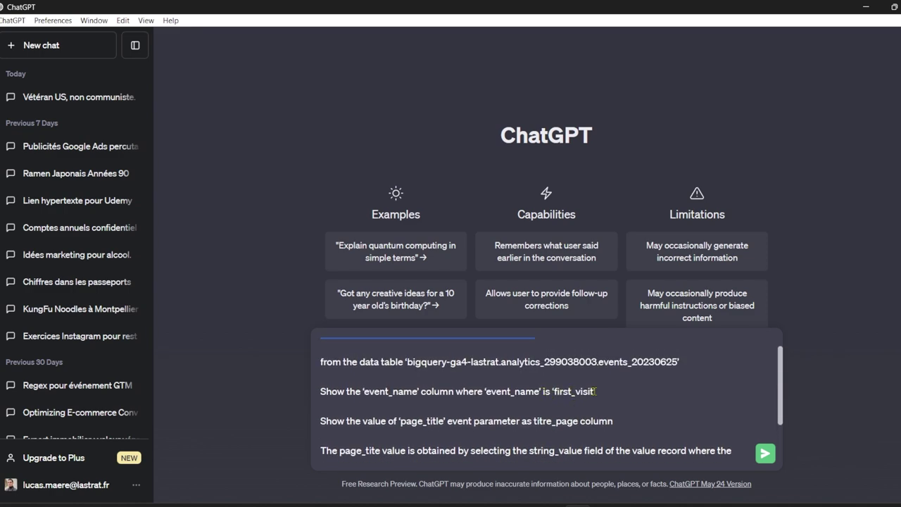
scroll(596, 390, down, 3)
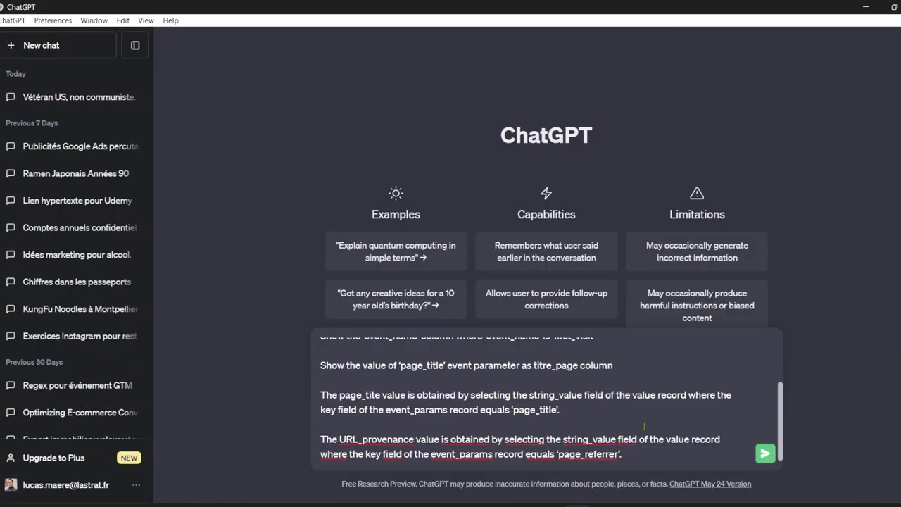
click(765, 455)
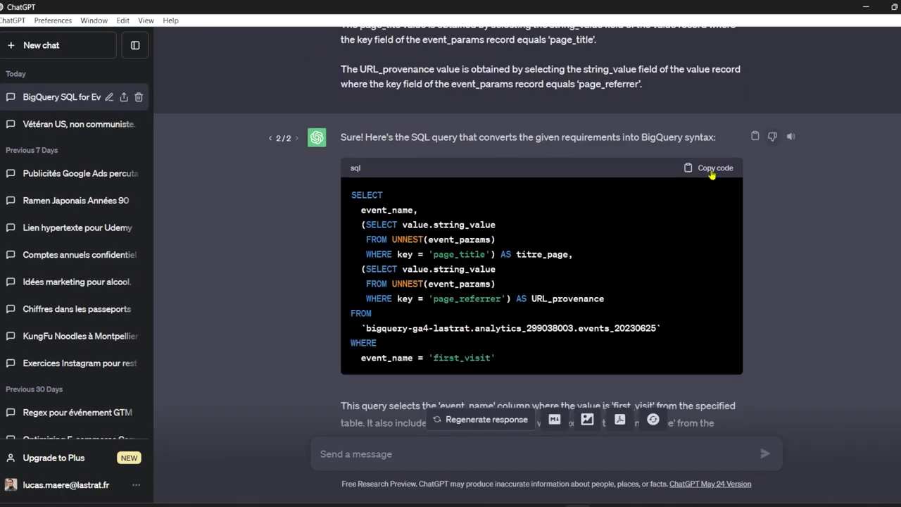
click(712, 172)
Paste the ChatGPT query into a new BigQuery tab, deleting the blank last line and fixing event_name's comma.
click(871, 9)
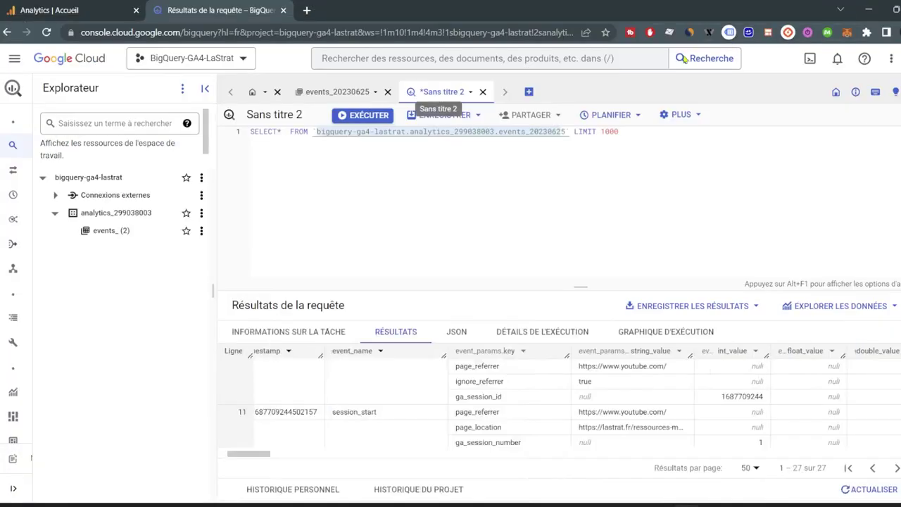
click(468, 94)
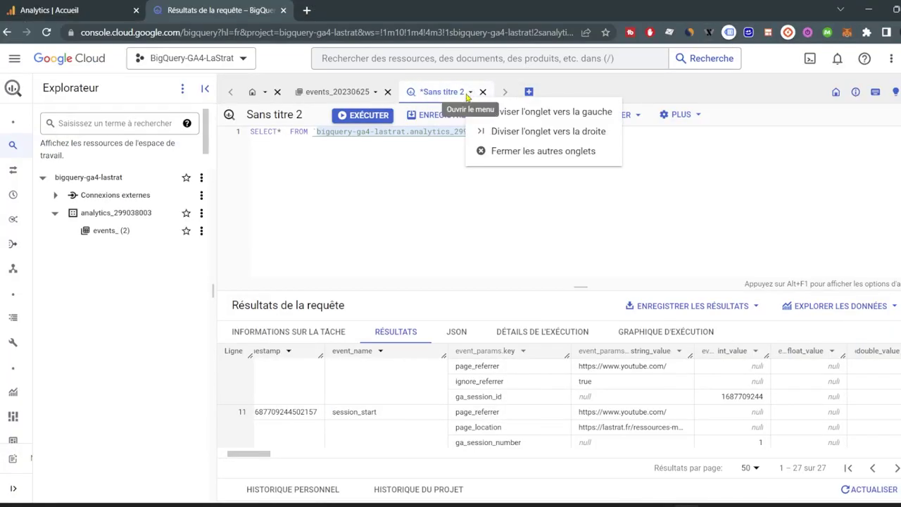
click(530, 93)
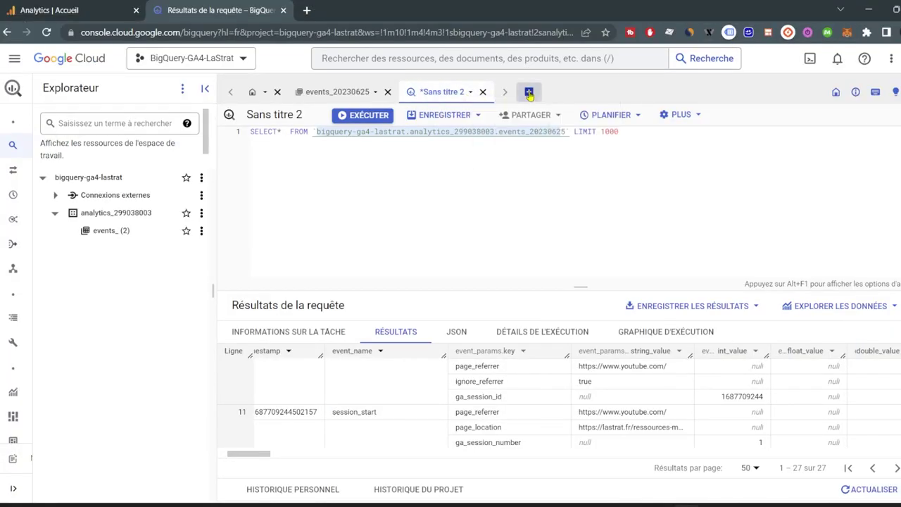
click(529, 93)
text(SELECT   event_name,   (SELECT value.string_value    FROM UNNEST(event_params)    WHERE key = 'page_title') AS titre_page,   (SELECT value.string_value    FROM UNNEST(event_params)    WHERE key = 'page_referrer') AS URL_provenance FROM   `bigquery-ga4-lastrat.analytics_299038003.events_20230625` WHERE   event_name = 'first_visit')
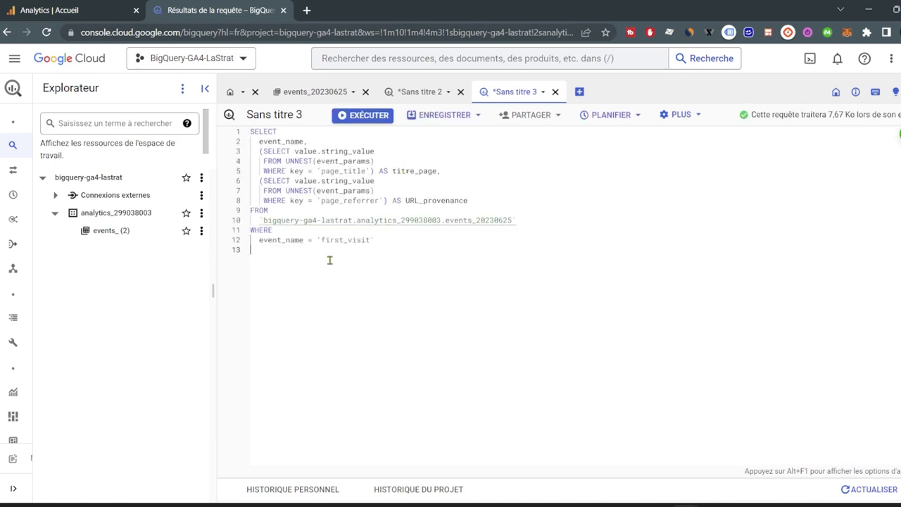
key(BackSpace)
click(323, 143)
key(BackSpace)
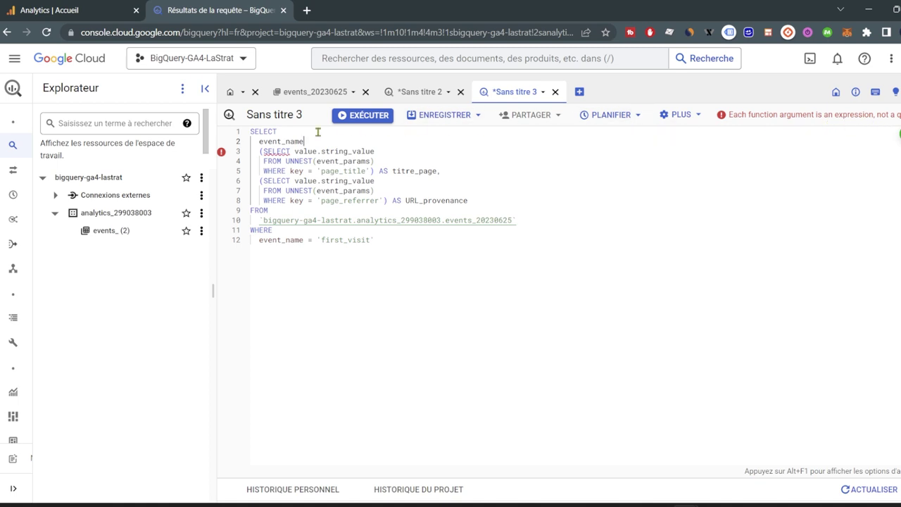
text(,)
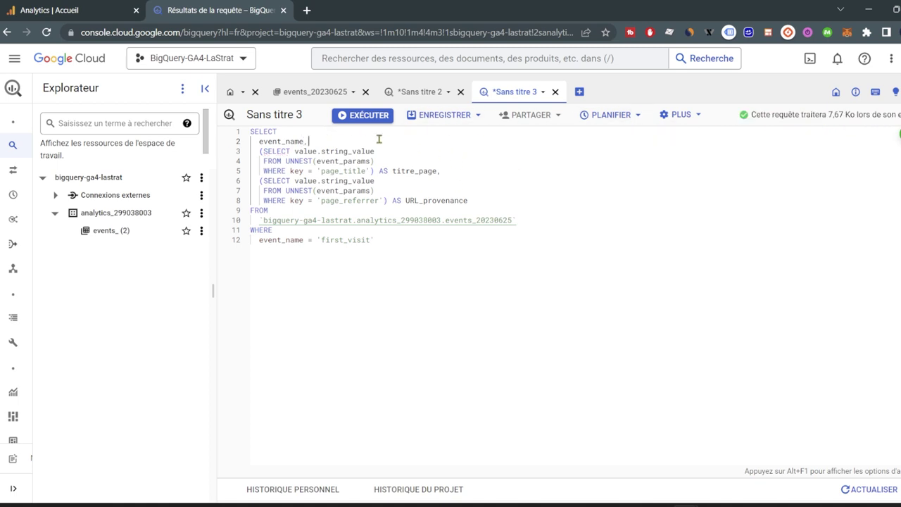
Run the first_visit query, check its job details, and highlight the facebook and youtube referrers in the 5 rows.
click(361, 117)
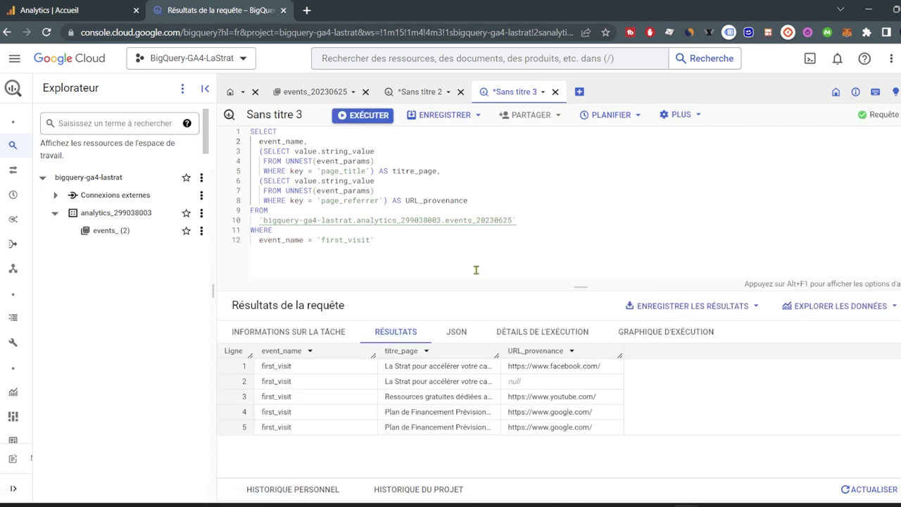
click(314, 336)
scroll(564, 373, down, 2)
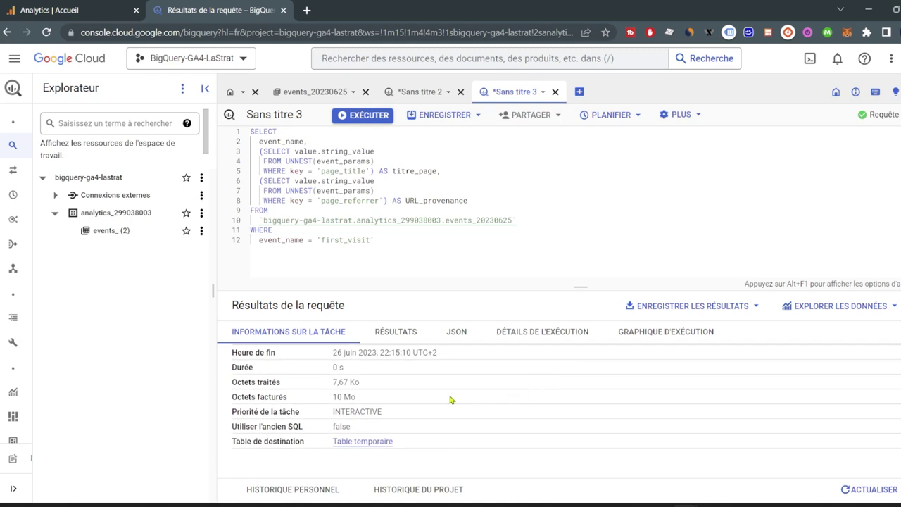
scroll(451, 399, up, 3)
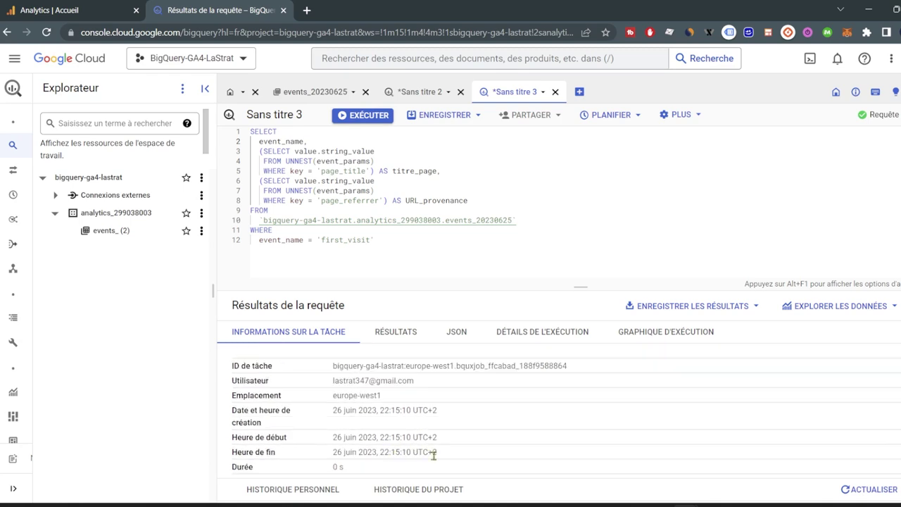
click(396, 334)
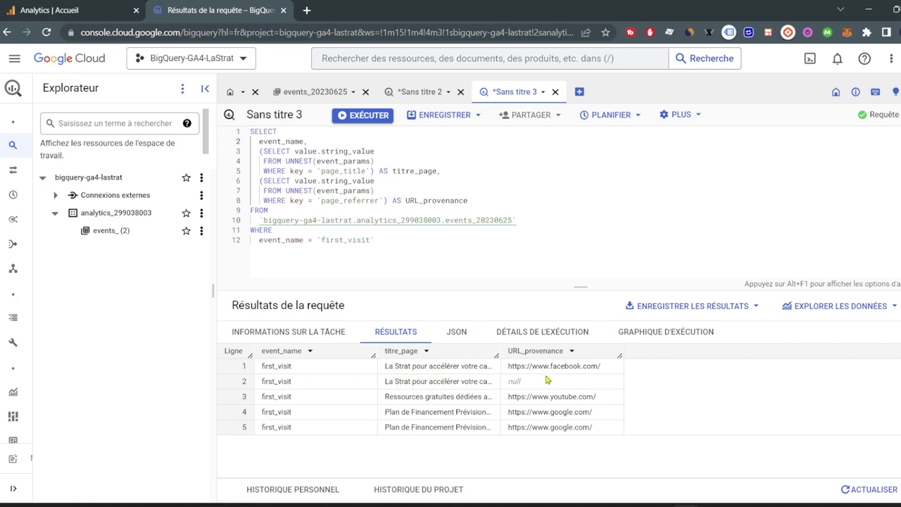
drag(510, 367, 604, 367)
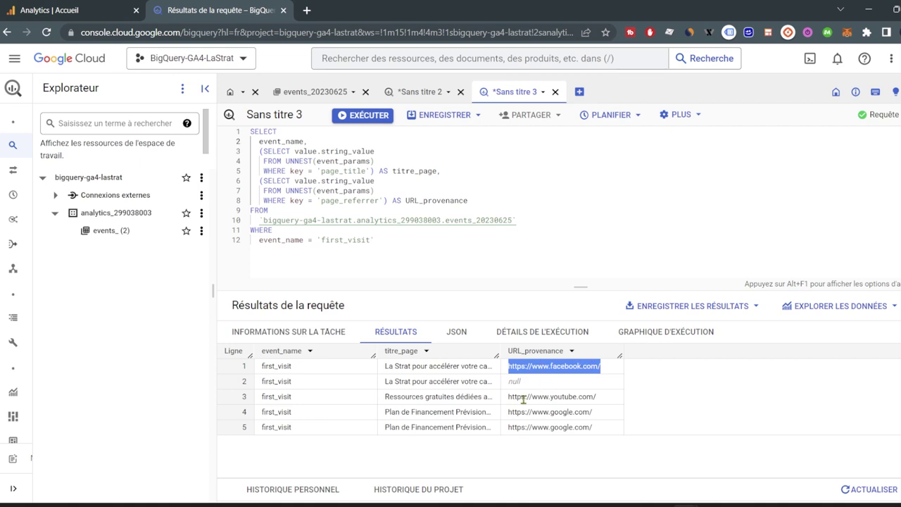
drag(507, 397, 600, 406)
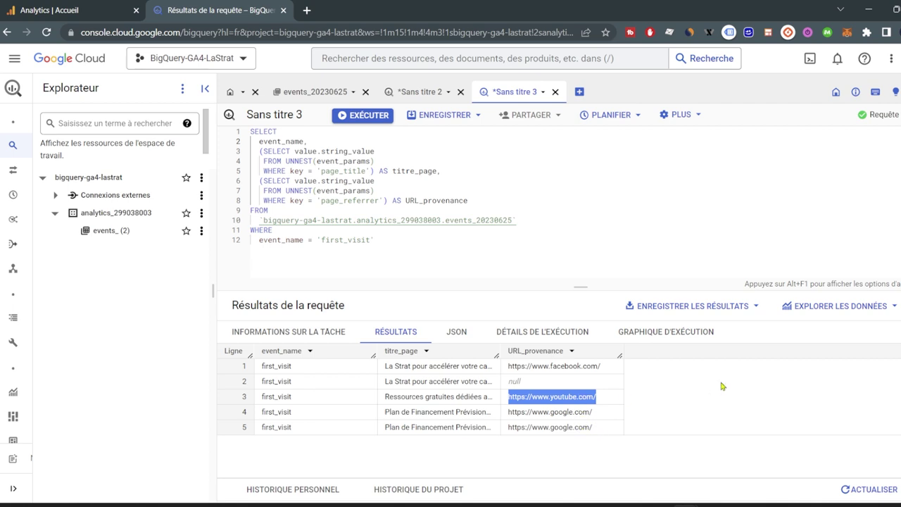
Save the query with personal visibility under the name '1ere visite avec Referrer'.
click(452, 116)
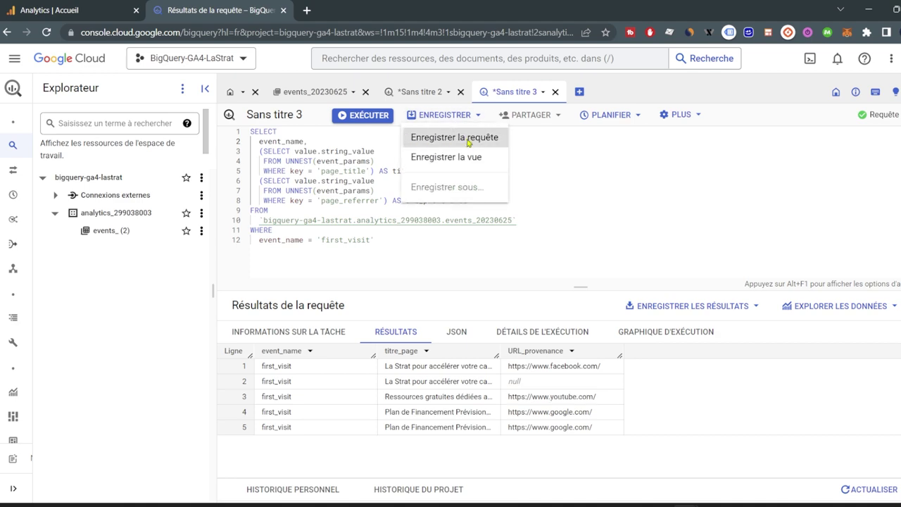
click(468, 138)
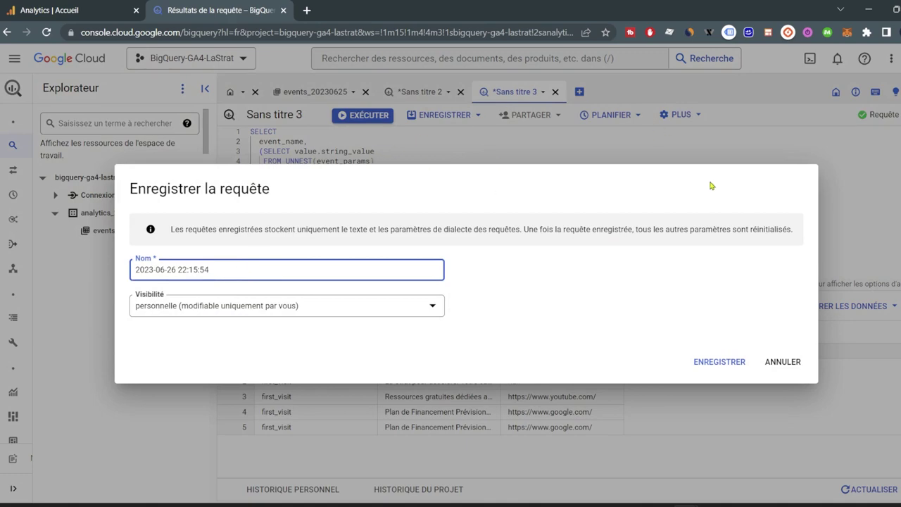
click(783, 362)
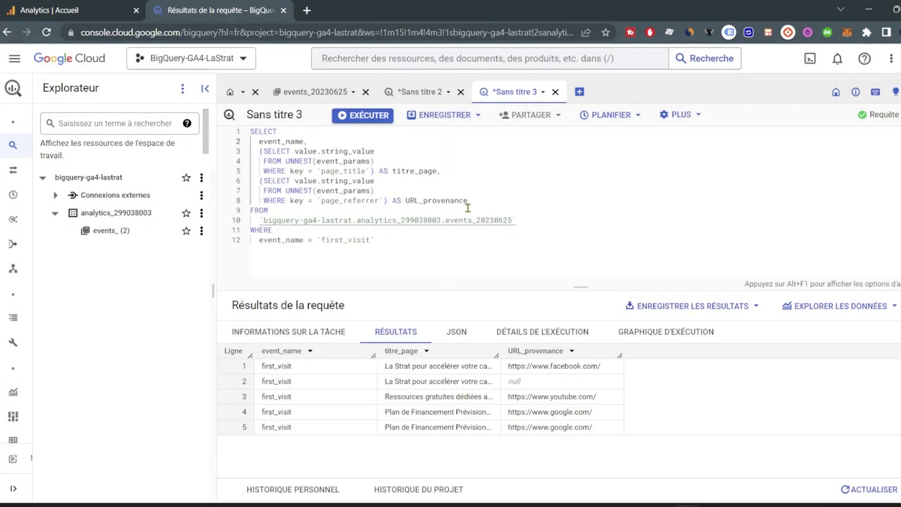
click(480, 116)
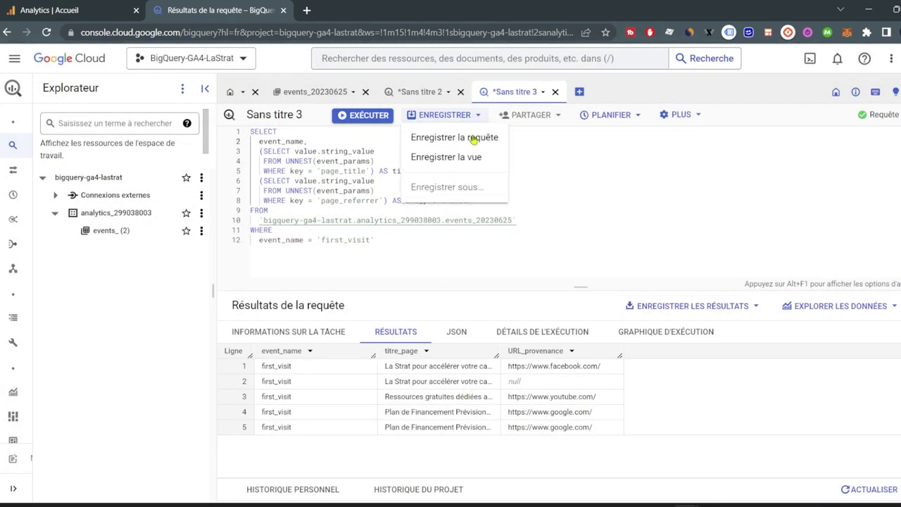
click(472, 140)
triple_click(281, 271)
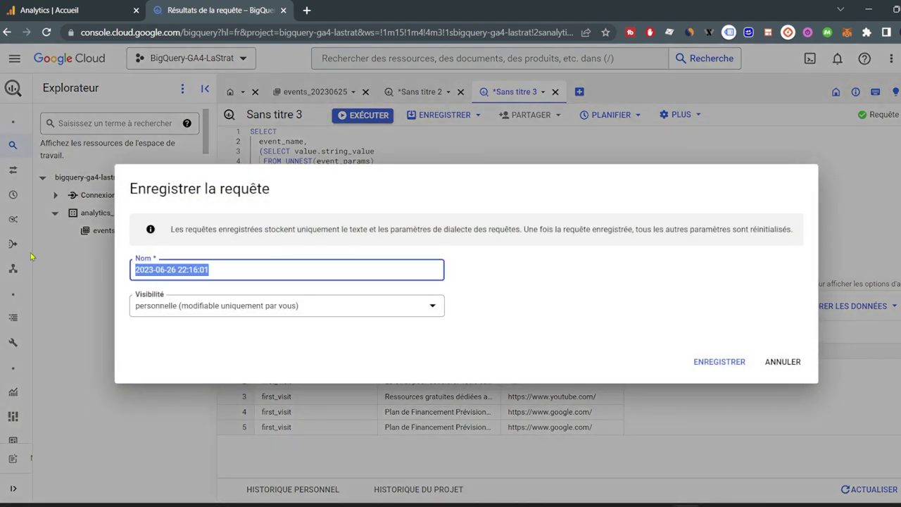
key(BackSpace)
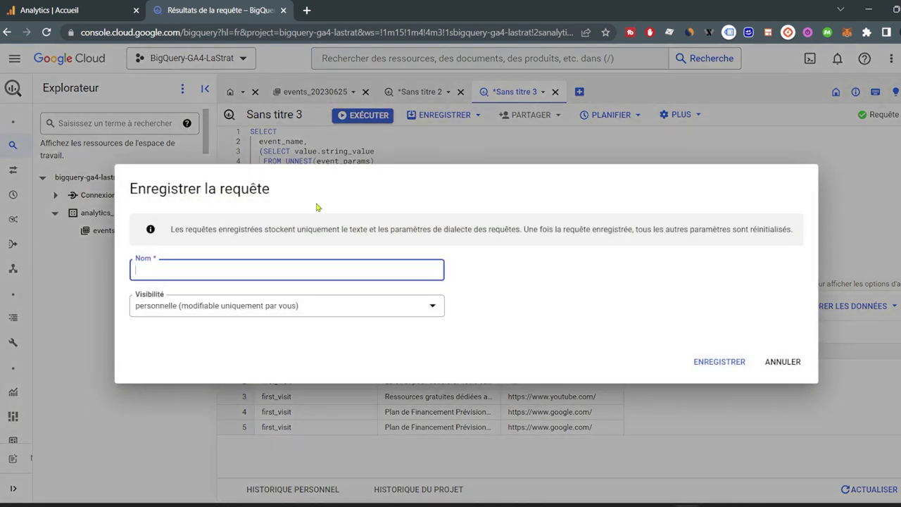
text(1ere visite avec Referrer)
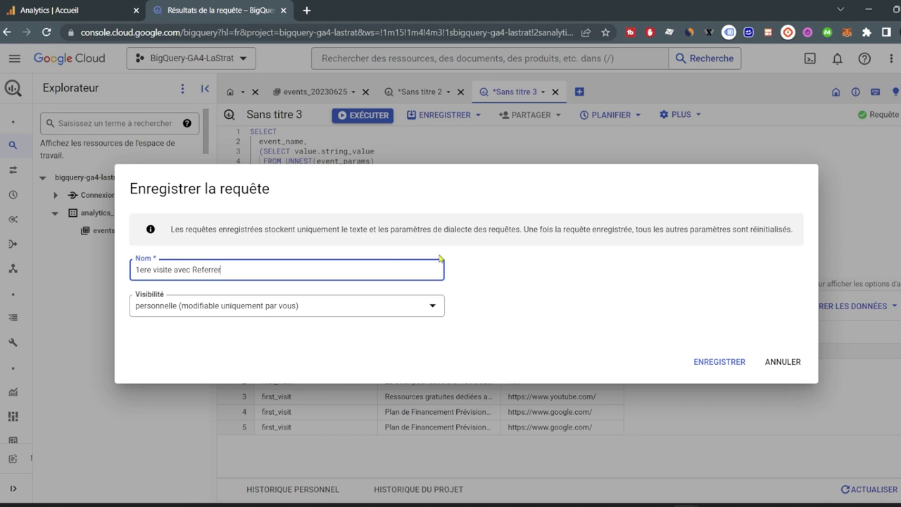
click(736, 367)
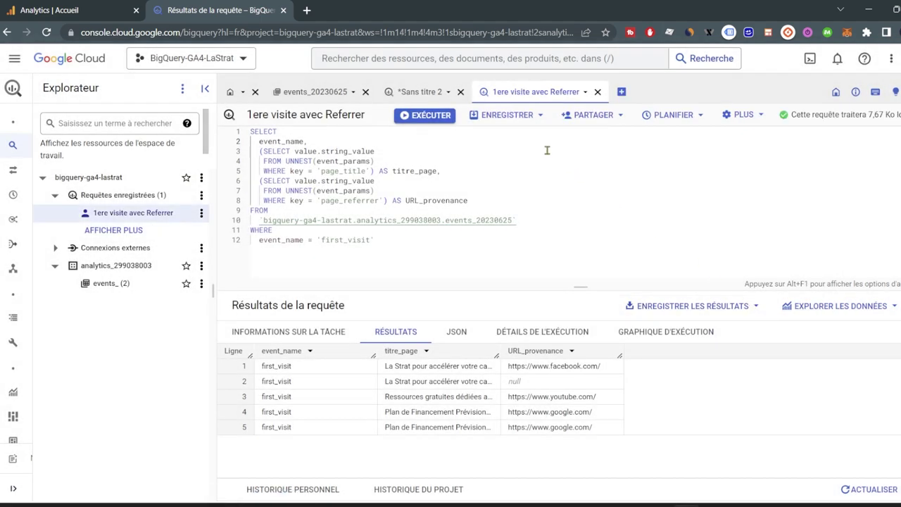
click(592, 115)
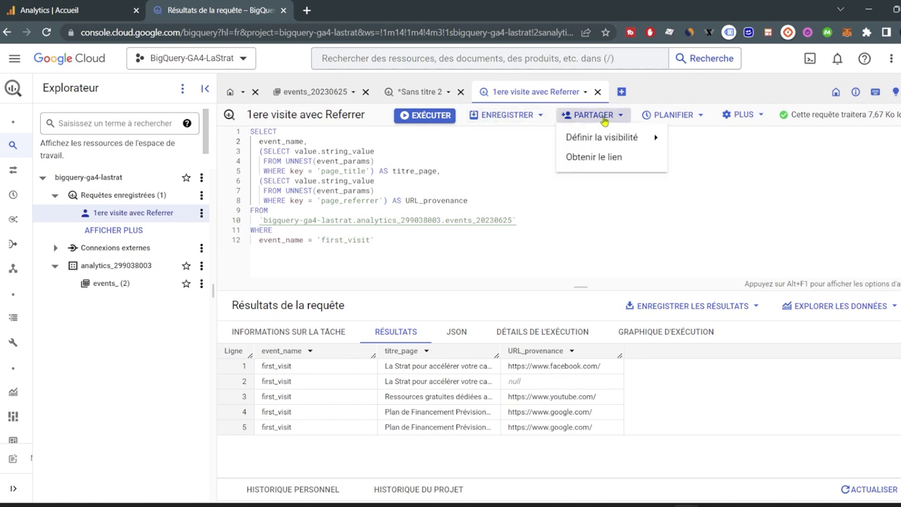
mouse_move(629, 139)
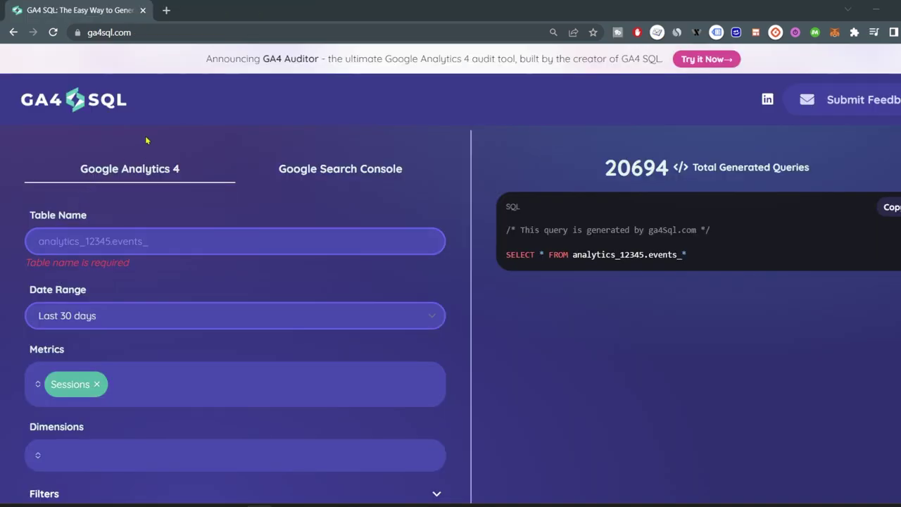
Enter the GA4 events table name and set the date range to Last year.
drag(166, 29, 84, 33)
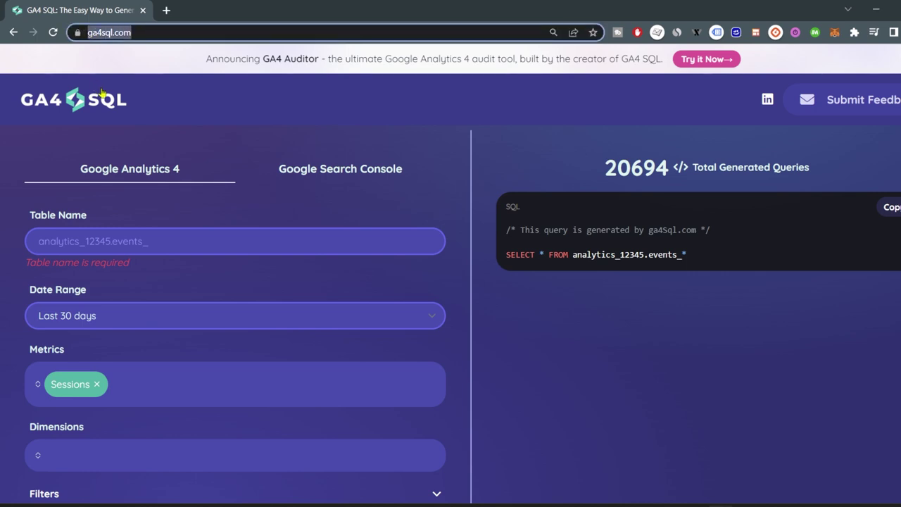
click(98, 251)
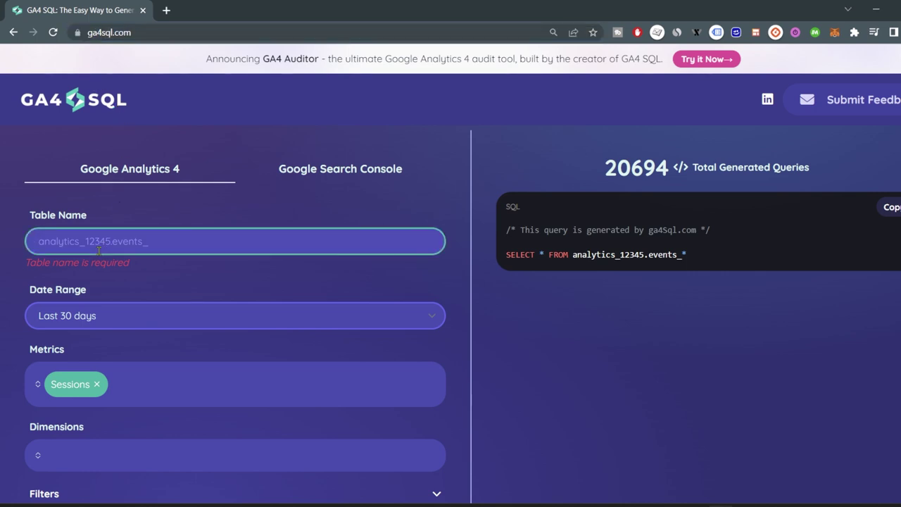
text(bigquery-ga4-lastrat.analytics_299038003.events_20230625)
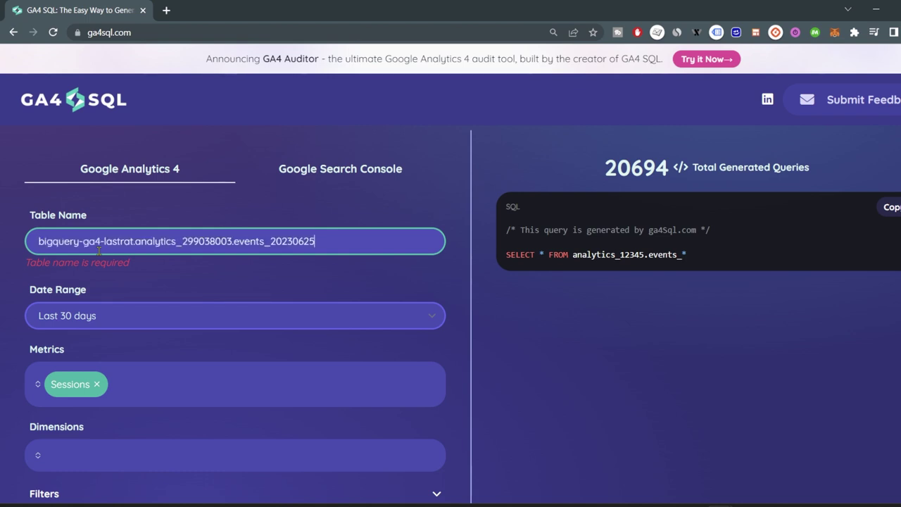
click(165, 318)
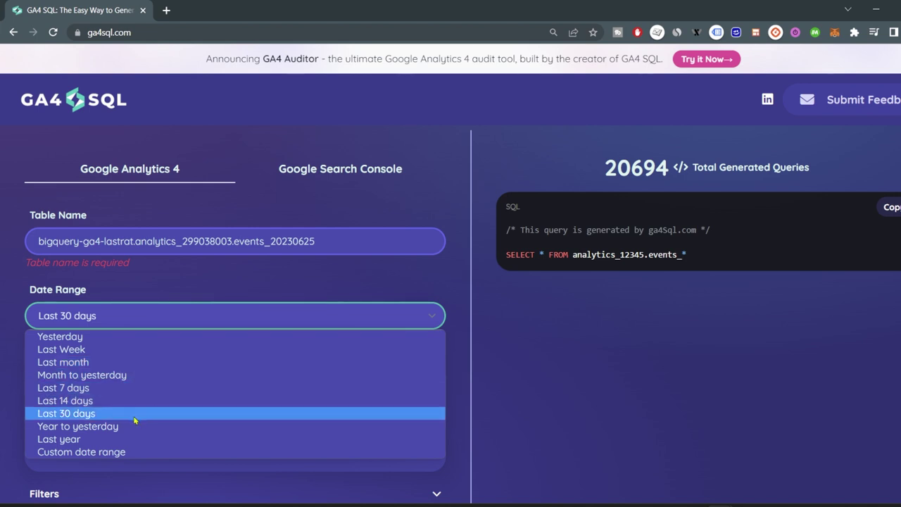
click(121, 440)
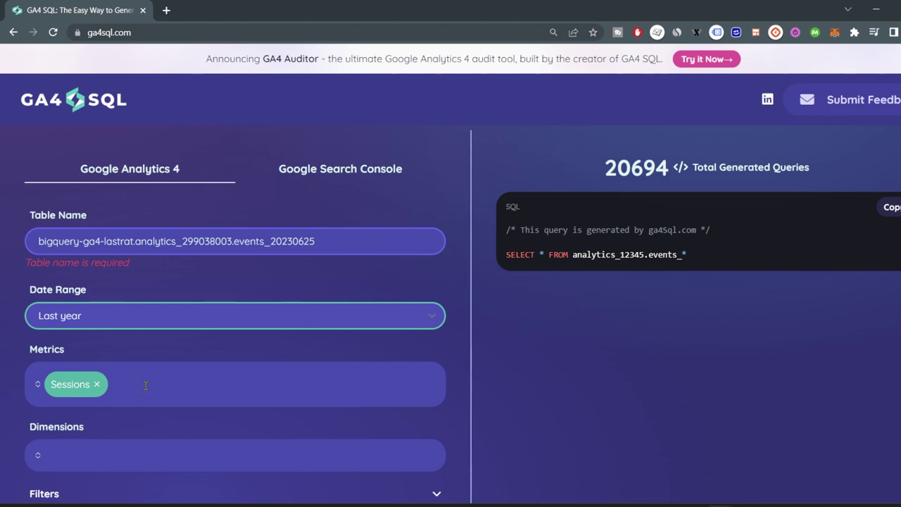
Add Total Purchasers as a second metric and Session Source Medium as the dimension.
click(181, 389)
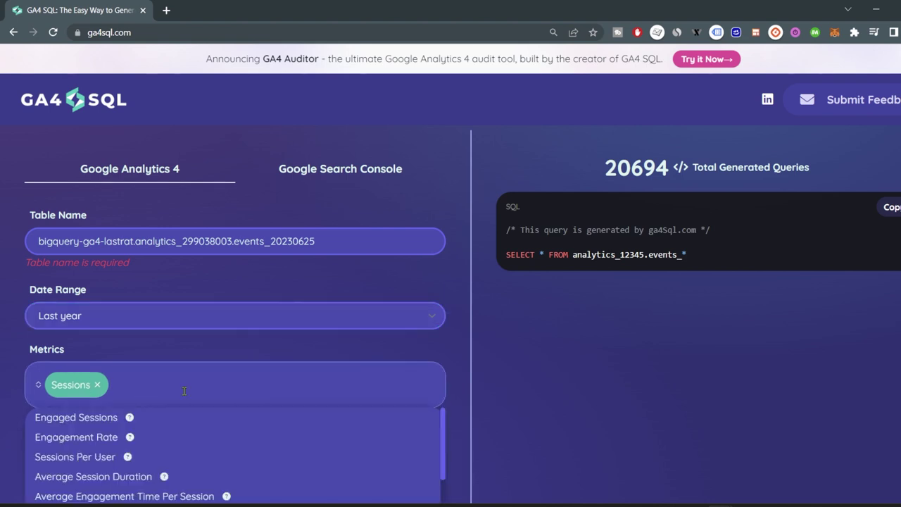
scroll(184, 391, down, 4)
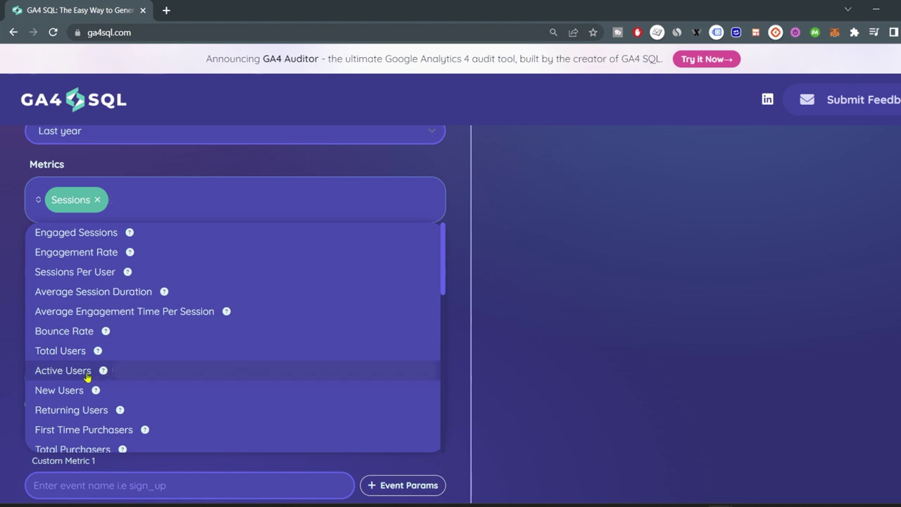
scroll(92, 380, down, 2)
click(101, 328)
click(325, 223)
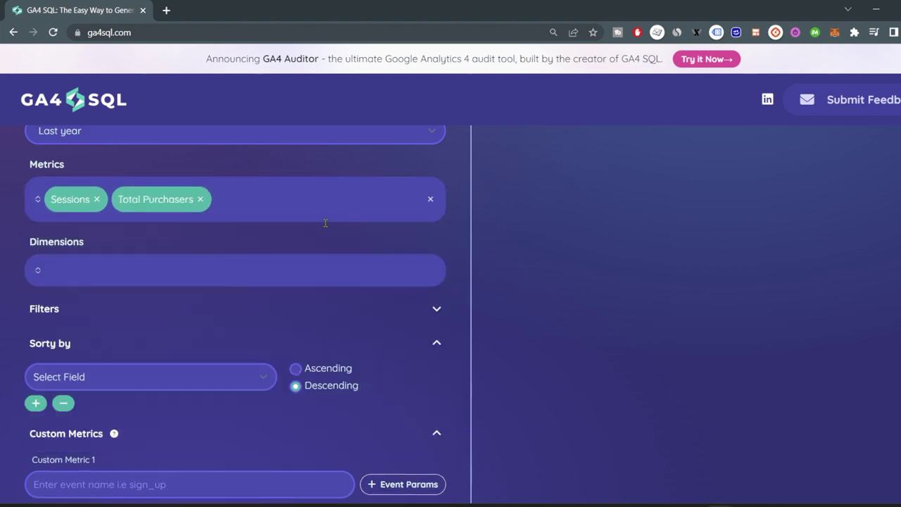
click(147, 275)
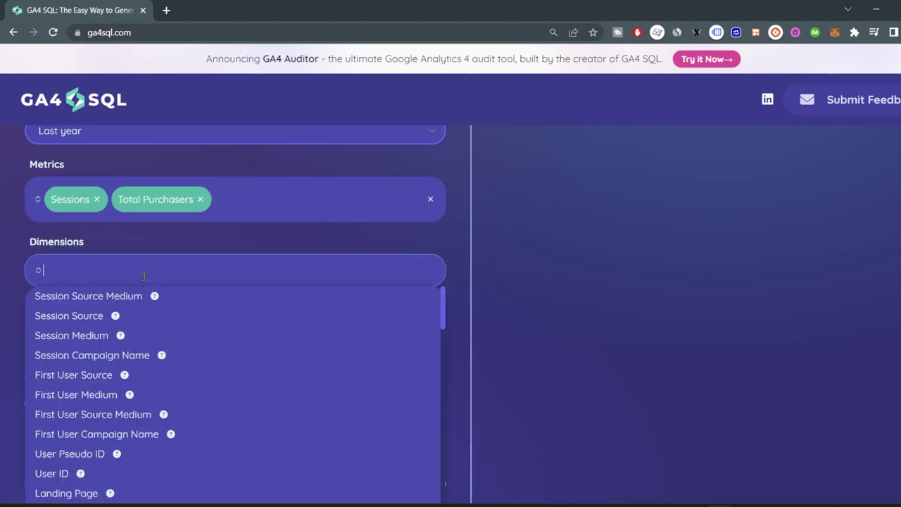
click(104, 301)
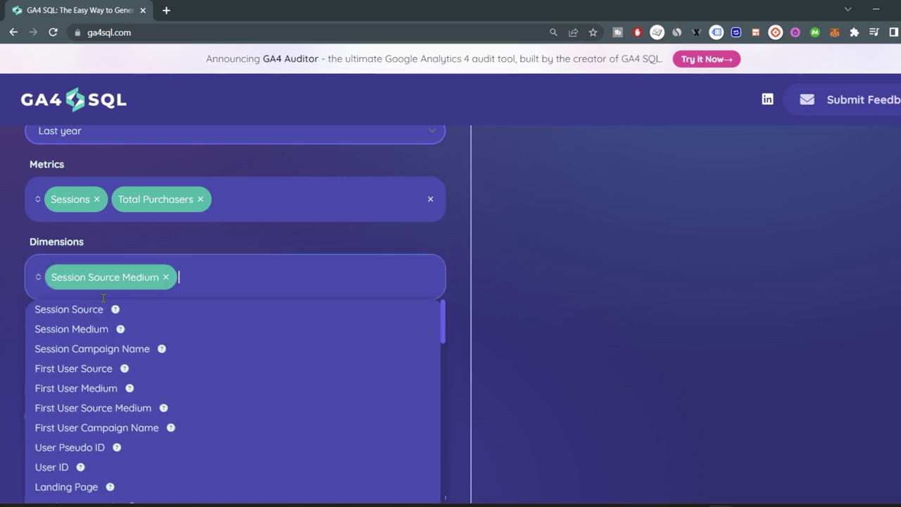
scroll(183, 312, down, 2)
click(24, 303)
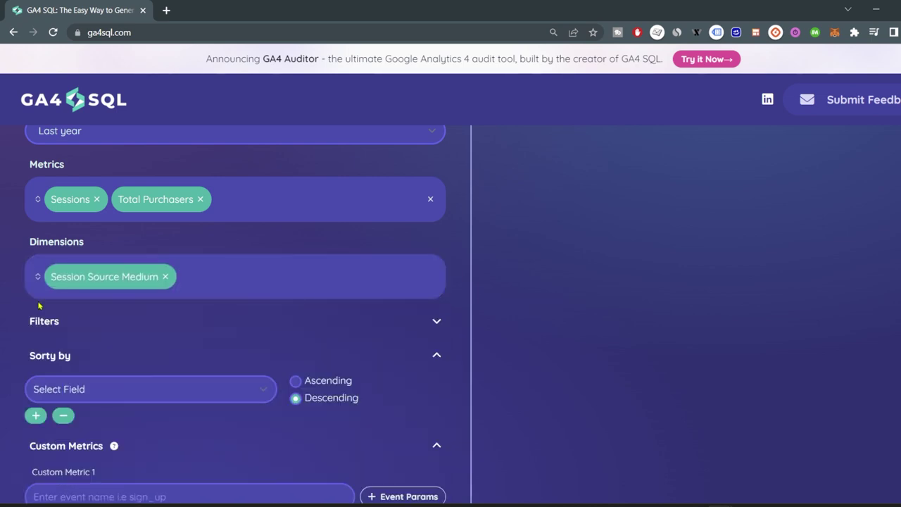
Add a NOT EQUALS filter excluding the Facebook source.
click(98, 390)
click(78, 322)
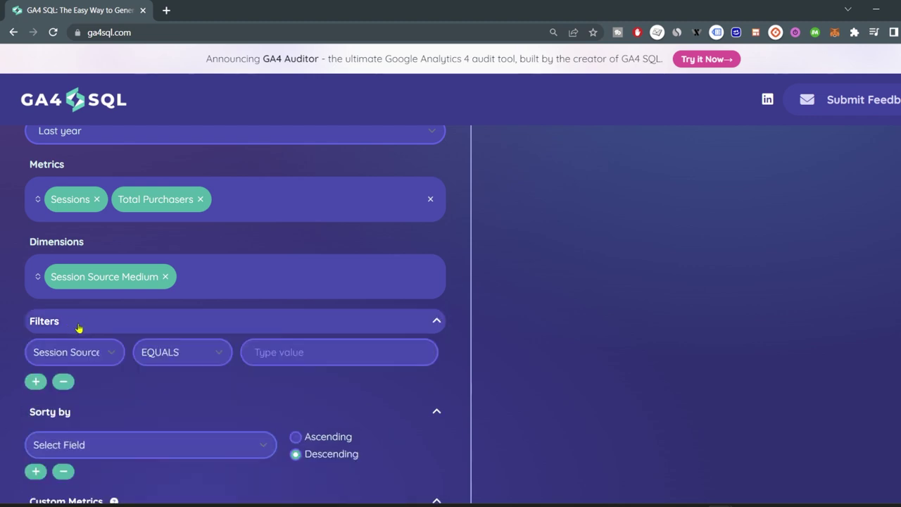
click(187, 352)
click(183, 386)
click(307, 341)
text(Fa)
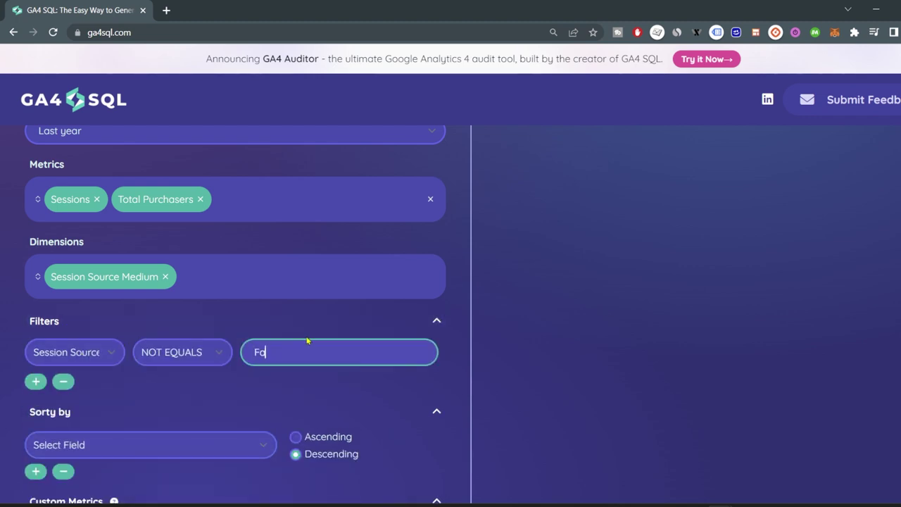
text(cebook)
Sort the results by Total Purchasers in ascending order.
click(143, 449)
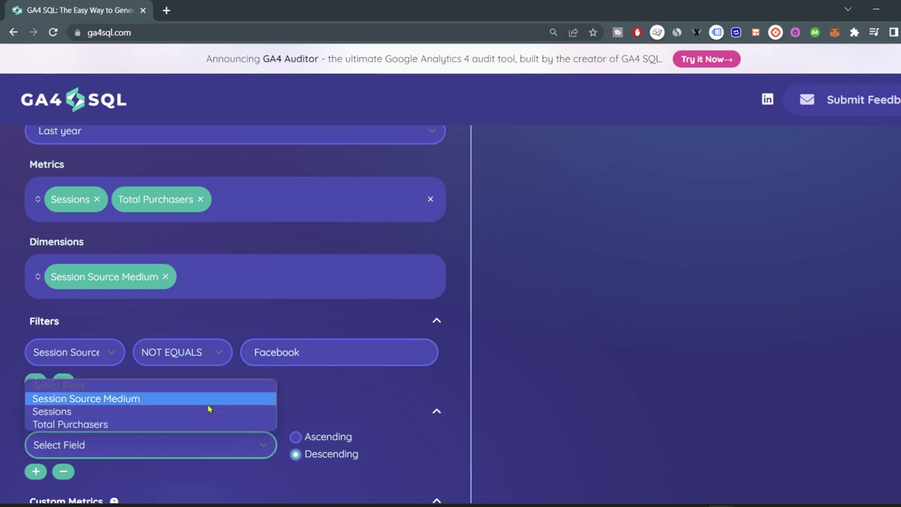
click(208, 406)
click(295, 437)
key(Down)
key(Down)
scroll(257, 405, down, 2)
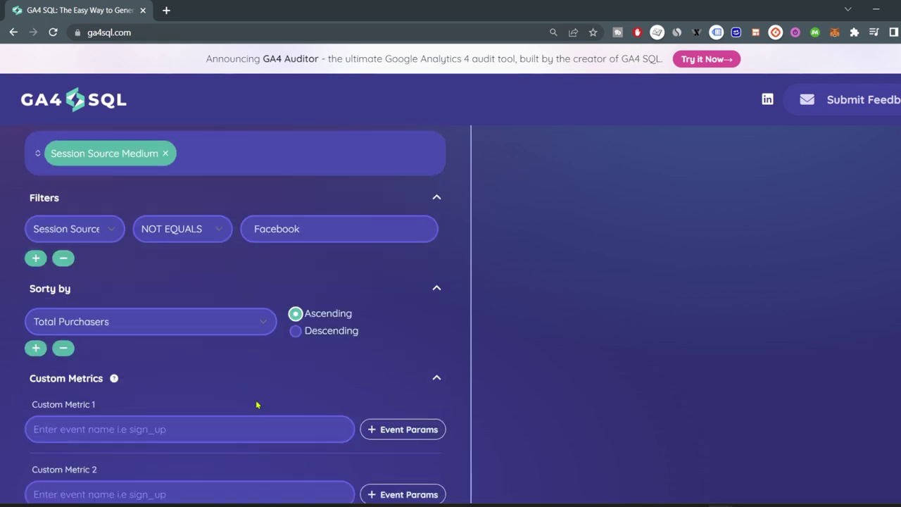
scroll(258, 404, down, 3)
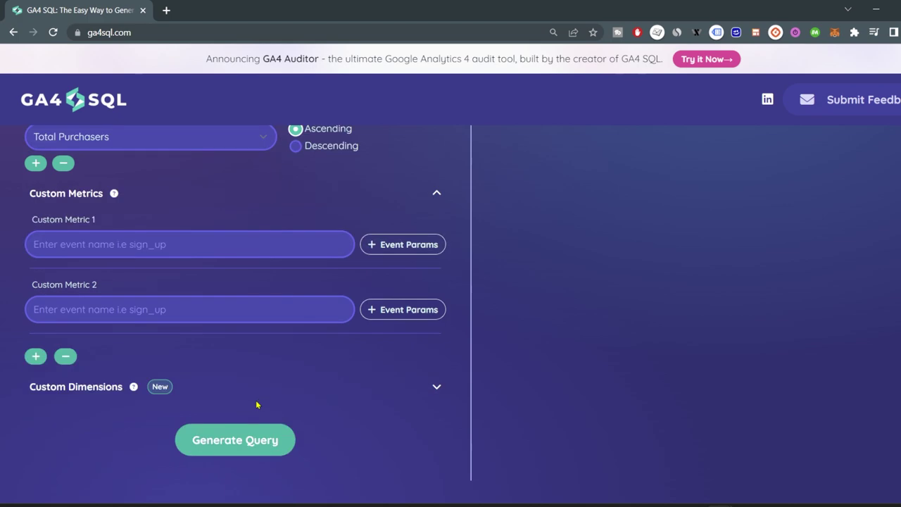
Generate the SQL query from the GA4SQL settings and copy it.
click(246, 449)
scroll(806, 385, up, 2)
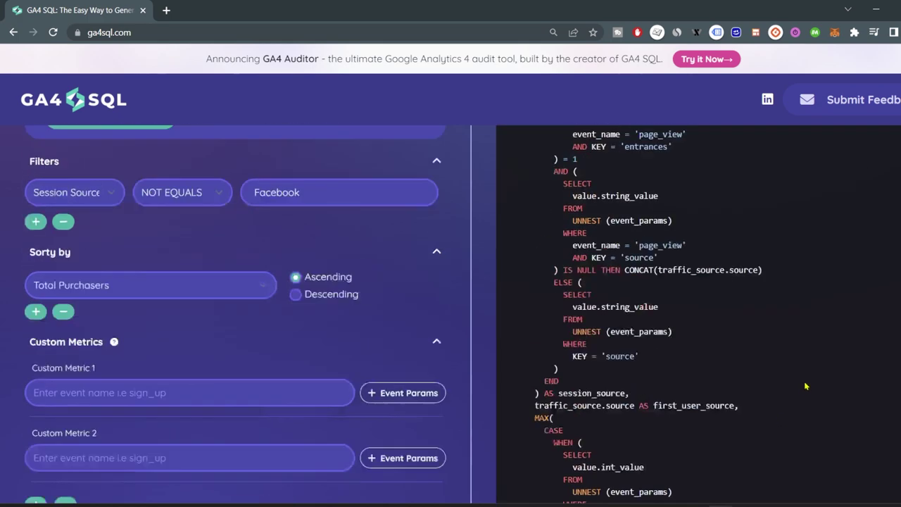
scroll(813, 376, up, 4)
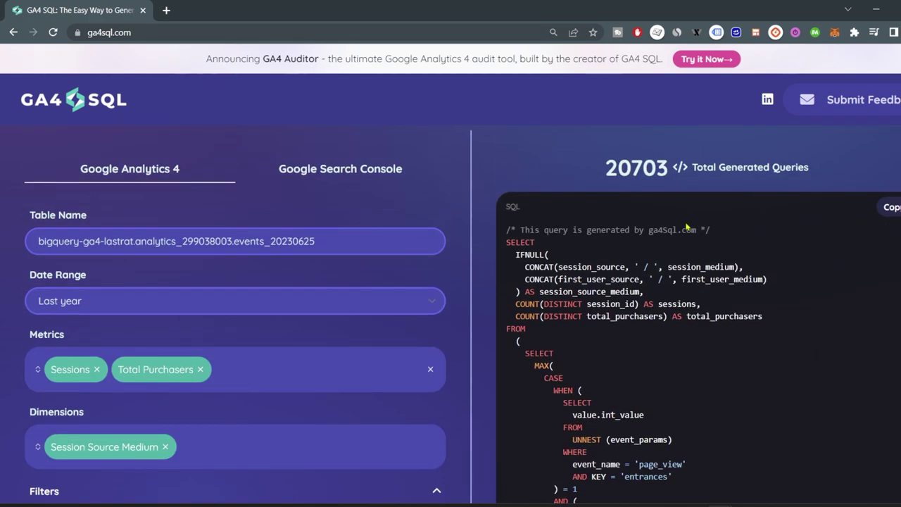
scroll(676, 342, down, 6)
scroll(696, 409, up, 6)
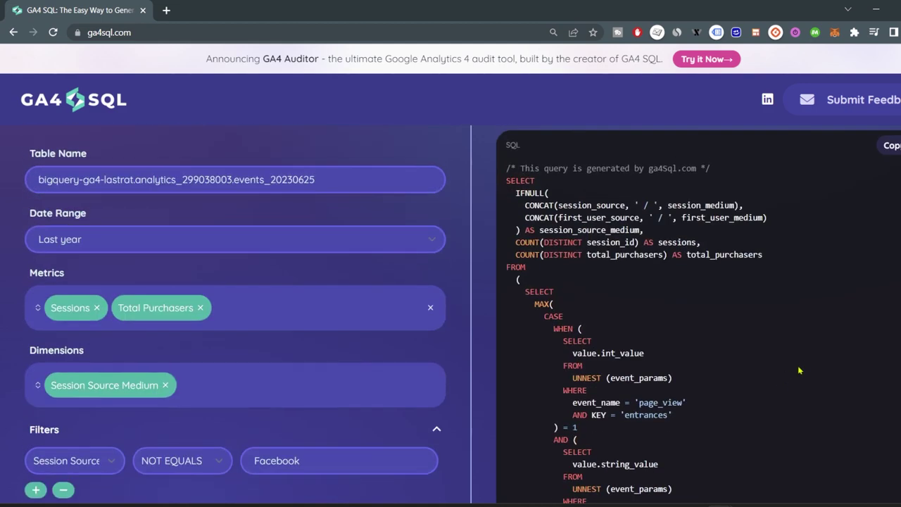
click(894, 208)
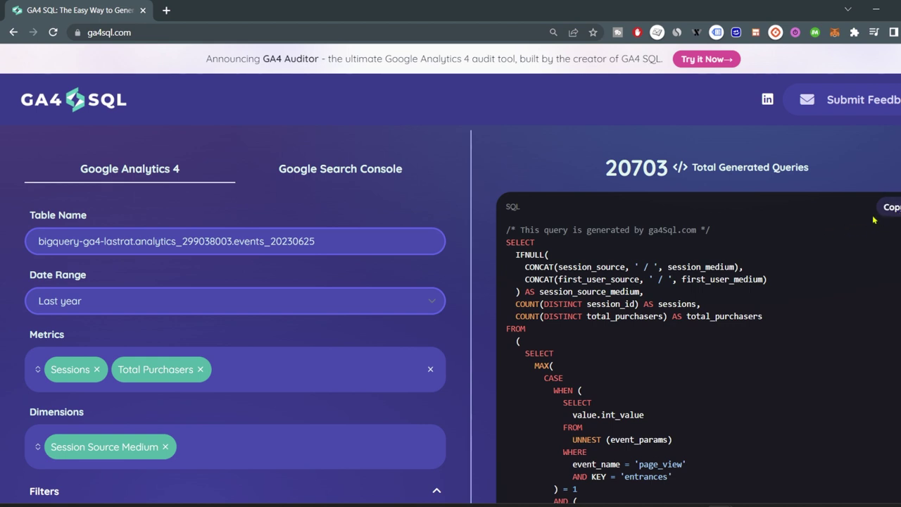
Add event parameter conditions to Custom Metrics 1 and 2, then go to the Cloud Storage page.
click(145, 34)
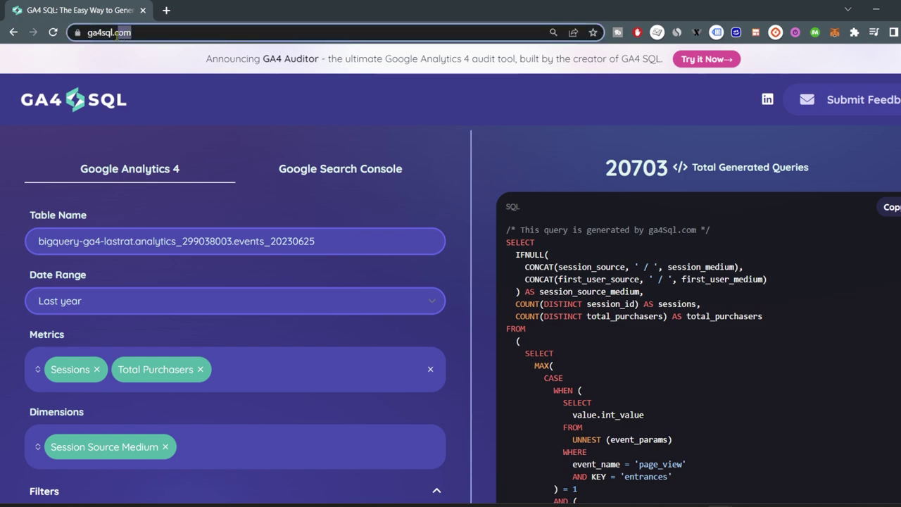
scroll(302, 162, down, 3)
scroll(304, 159, down, 7)
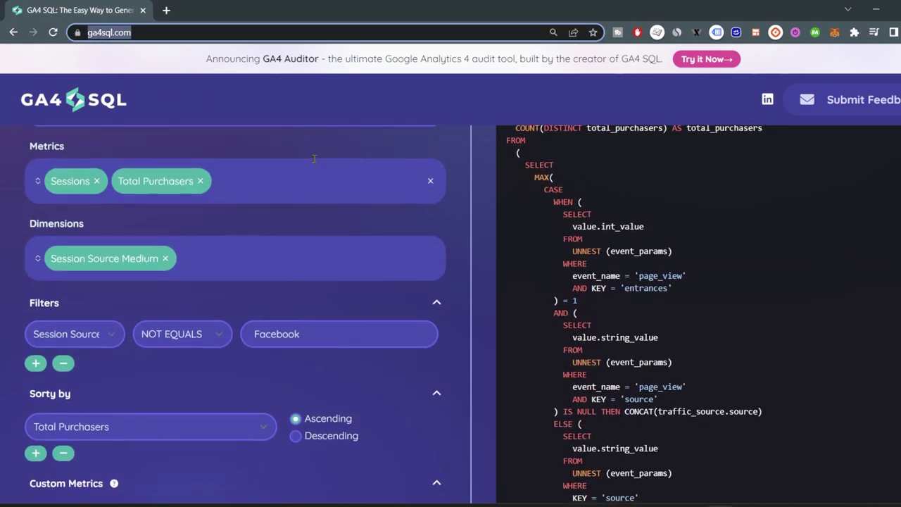
scroll(416, 194, up, 3)
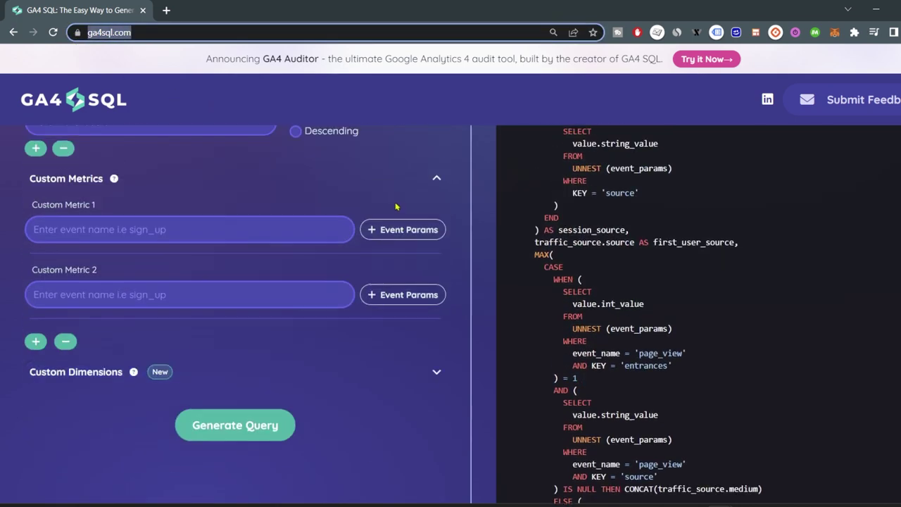
click(391, 236)
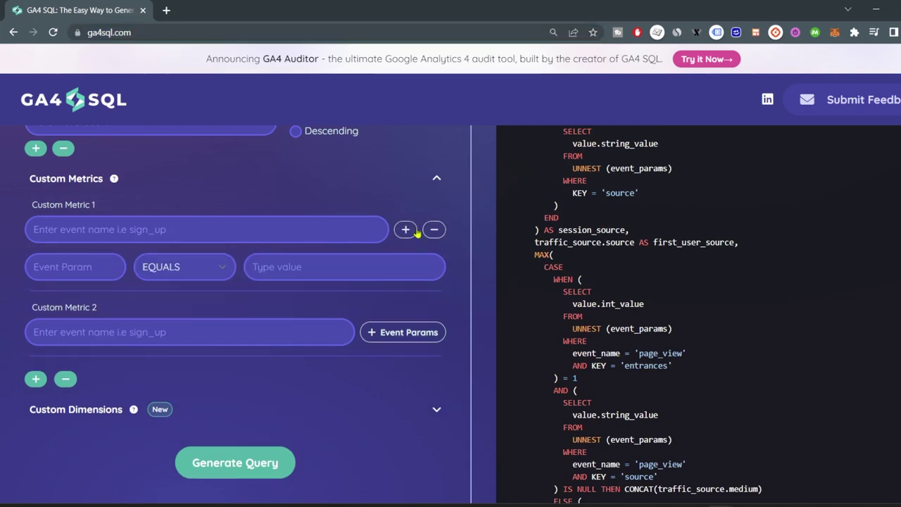
click(407, 336)
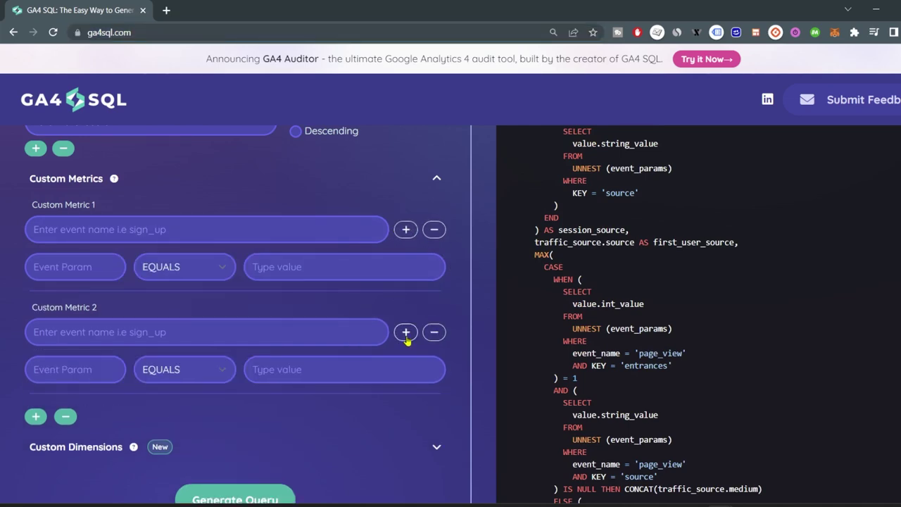
scroll(770, 406, down, 10)
scroll(770, 406, up, 10)
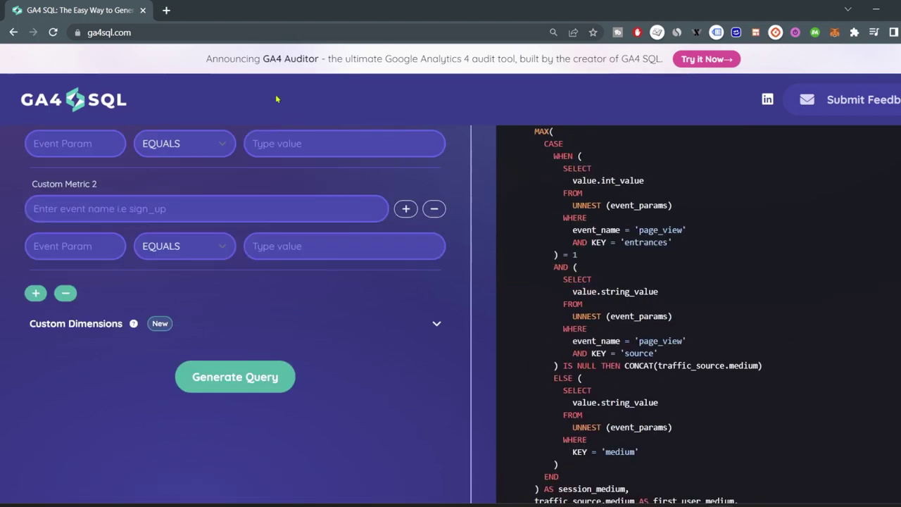
click(112, 33)
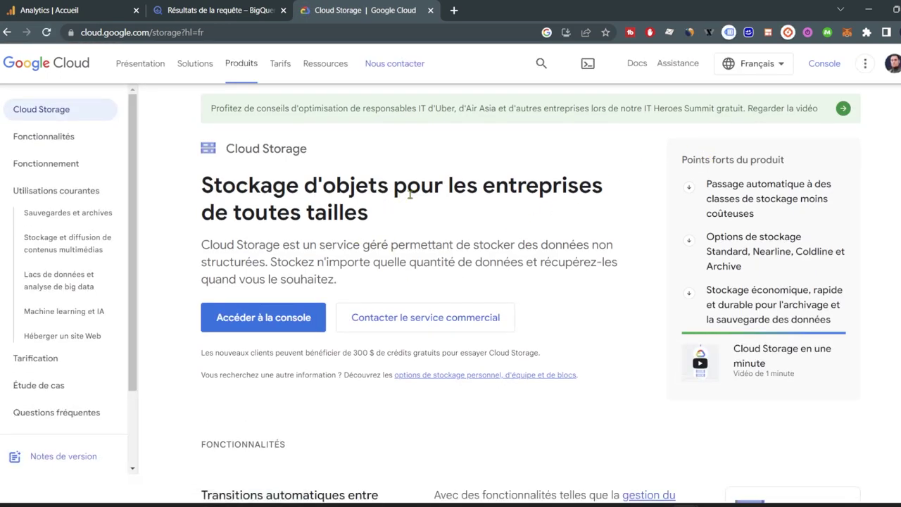
Return from Cloud Storage to the BigQuery workspace for the BigQuery CSV CPF project.
scroll(458, 221, down, 2)
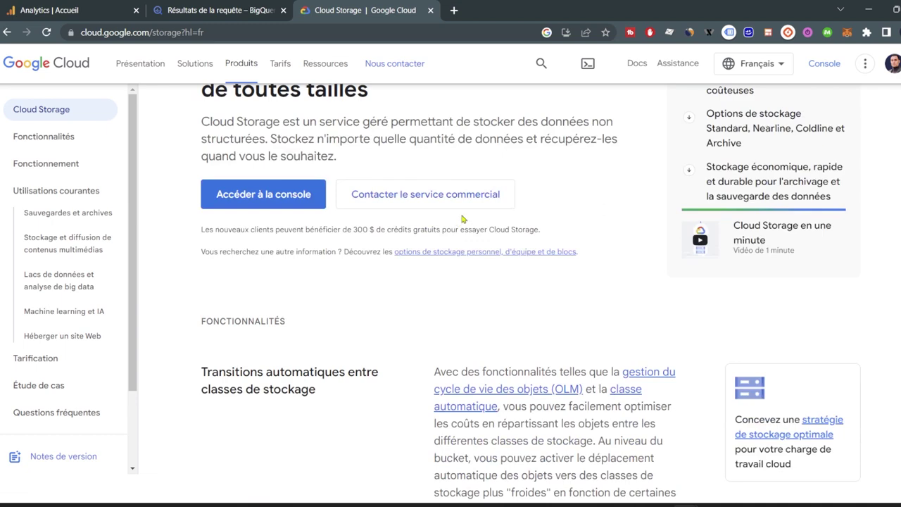
click(233, 7)
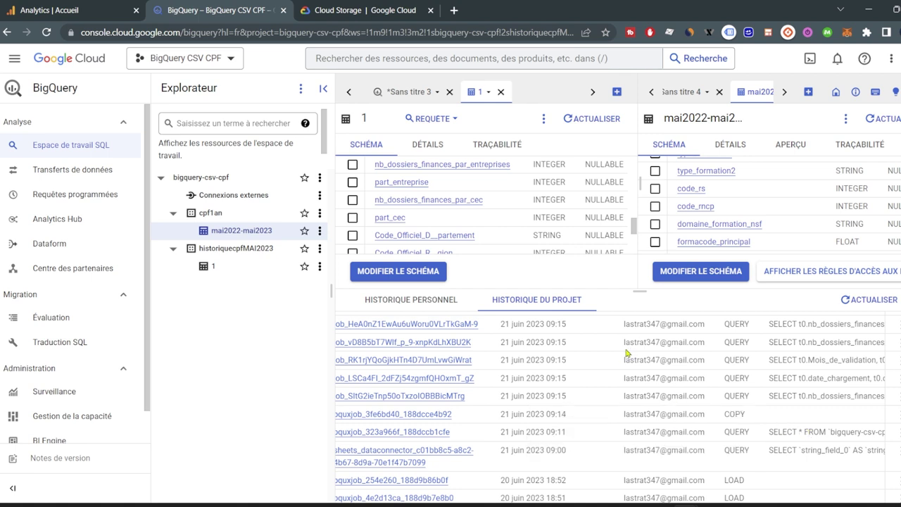
Go to lookerstudio.google.com in a new tab and open the 'Fléchage CPF mai 2022 - mai 2023' report.
click(454, 10)
text(looker)
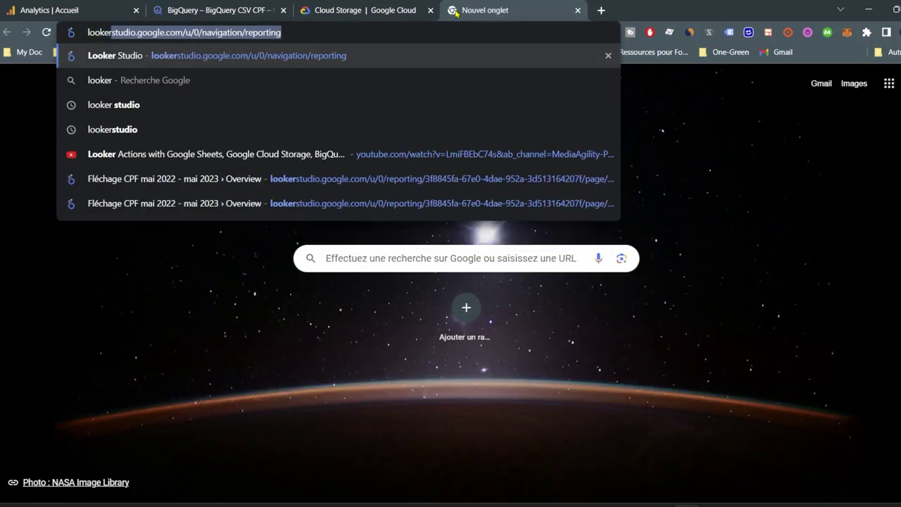
key(Return)
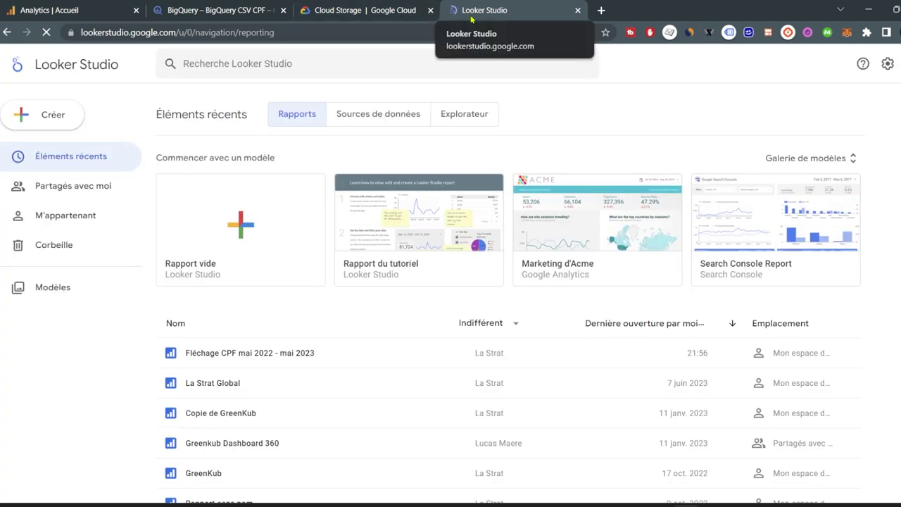
click(262, 358)
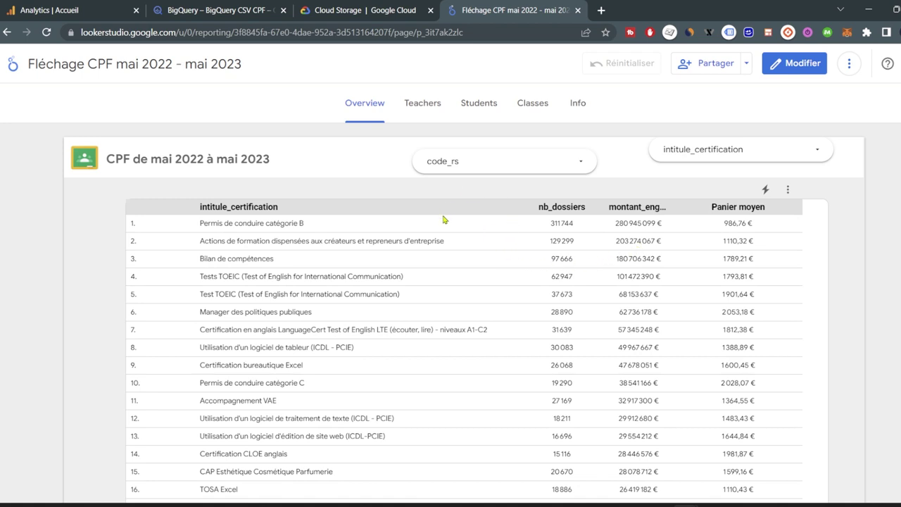
scroll(376, 262, down, 1)
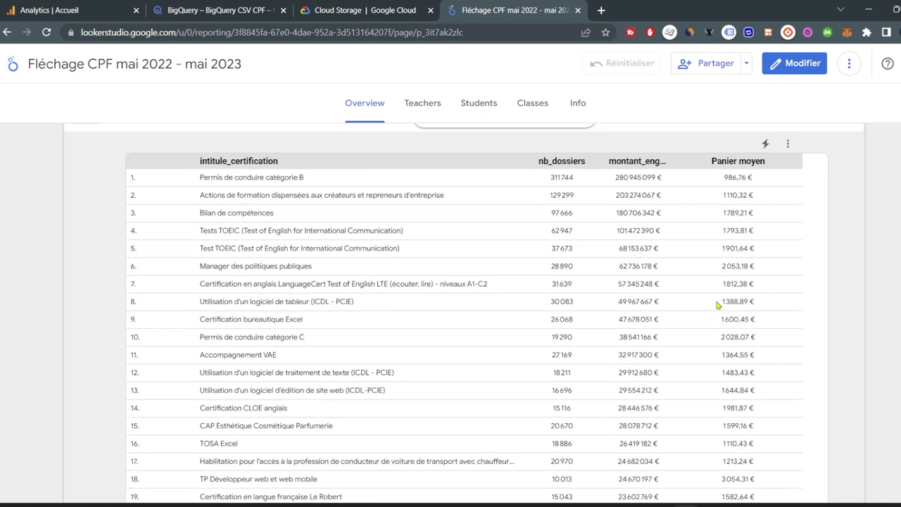
scroll(718, 303, up, 1)
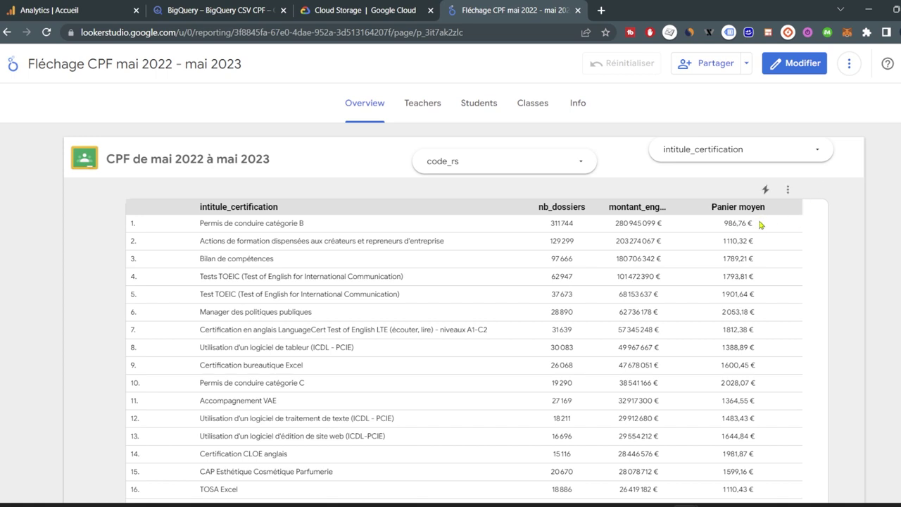
Put the report into edit mode and sort the table by Panier moyen.
click(795, 63)
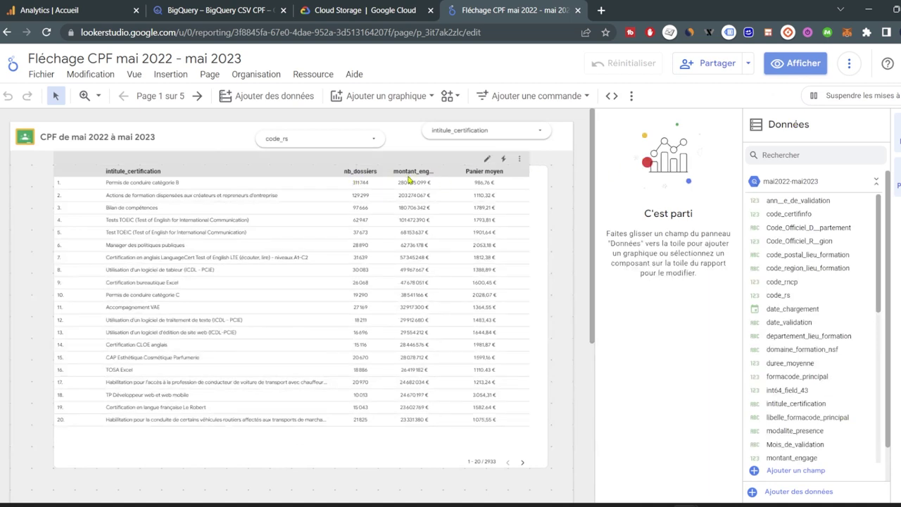
click(488, 163)
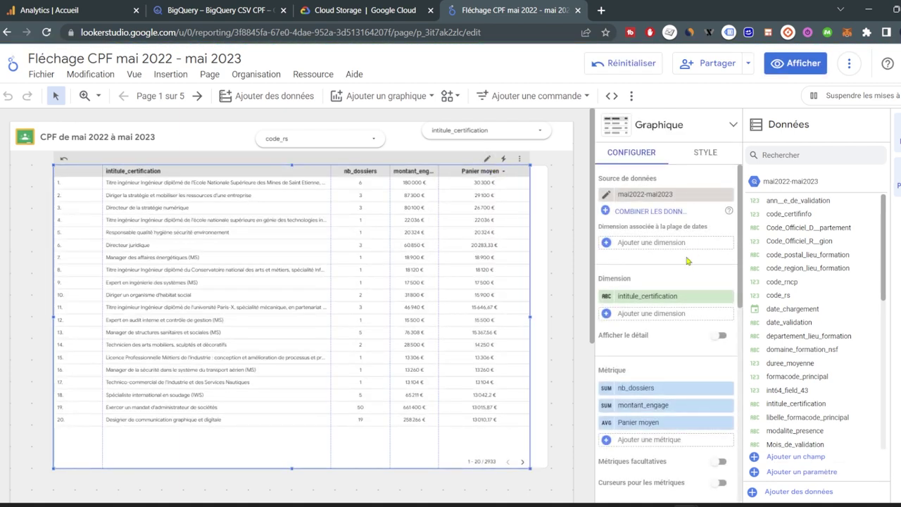
scroll(620, 366, down, 1)
Check the Panier moyen fx formula, then widen the intitule_certification column.
click(606, 363)
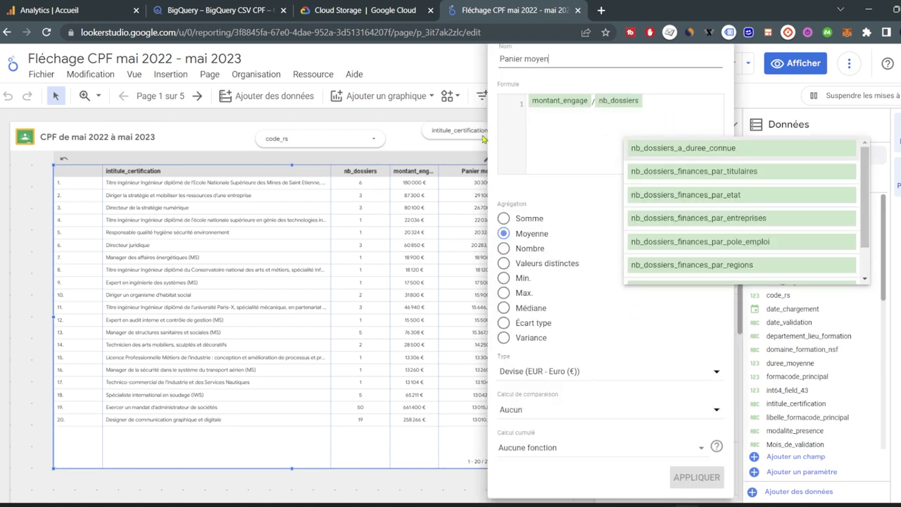
click(476, 74)
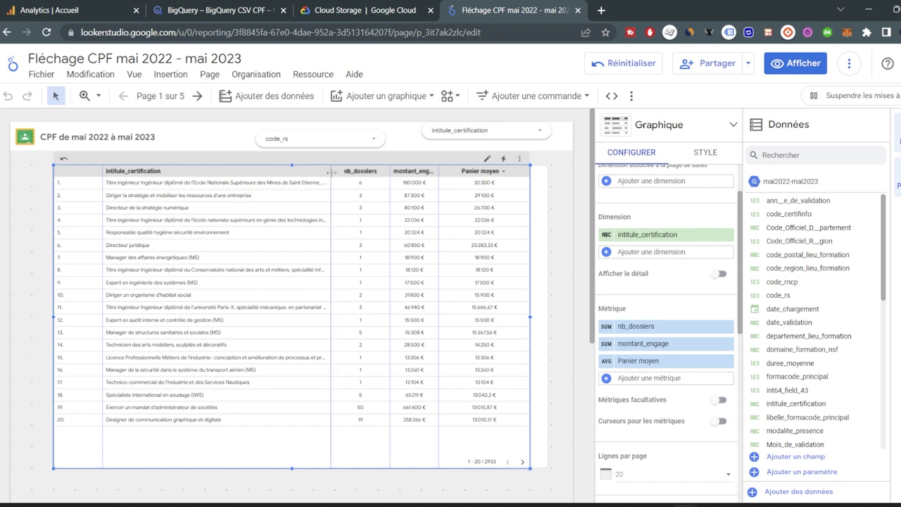
drag(330, 166, 347, 167)
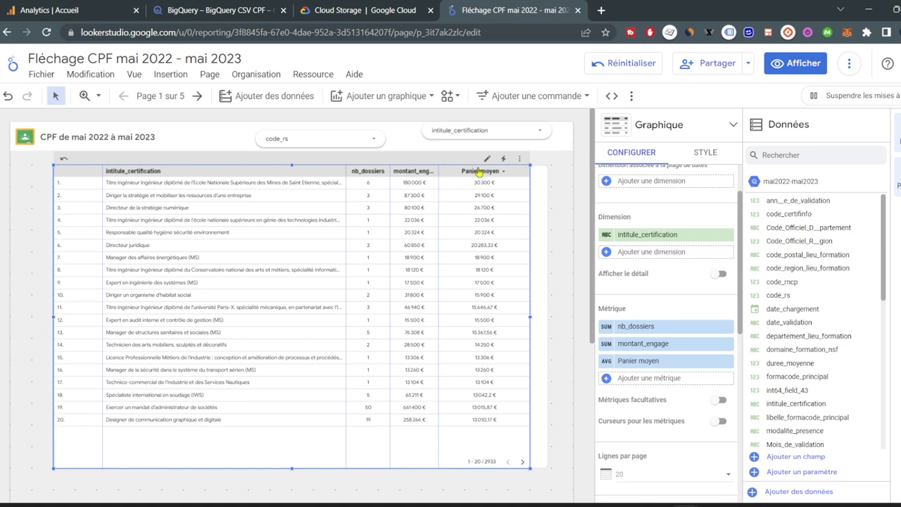
Open the intitule_certification filter, untick all values and search for 'marketing'.
click(505, 136)
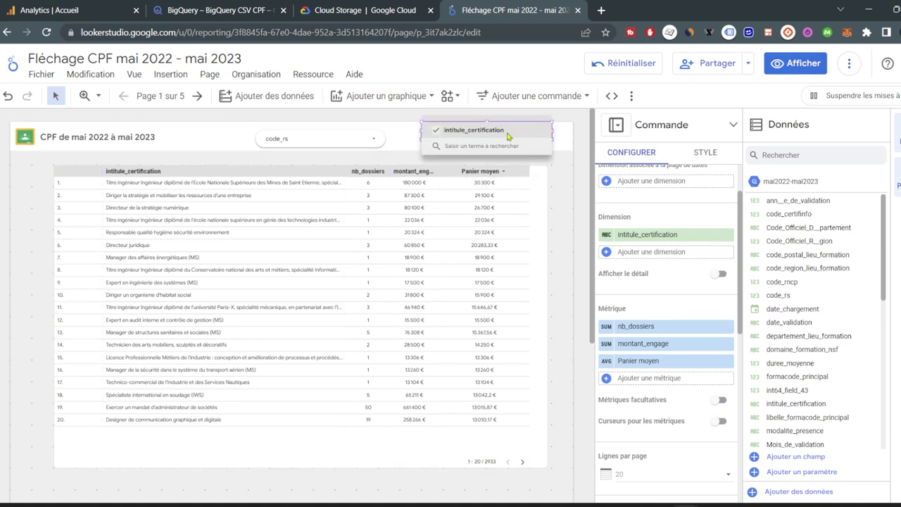
click(437, 132)
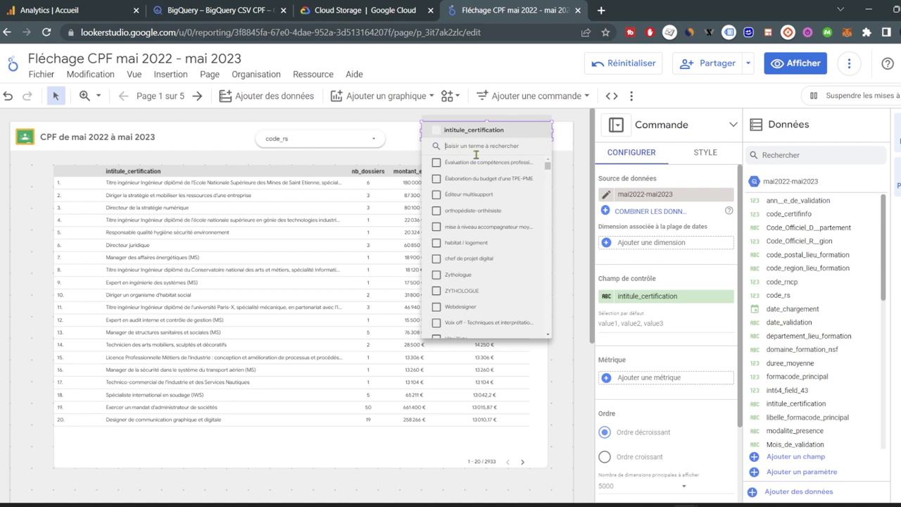
click(476, 154)
text(marketing)
Tick the first marketing results, from Responsable marketing opérationnel to the Manager de la communication certifications.
click(437, 162)
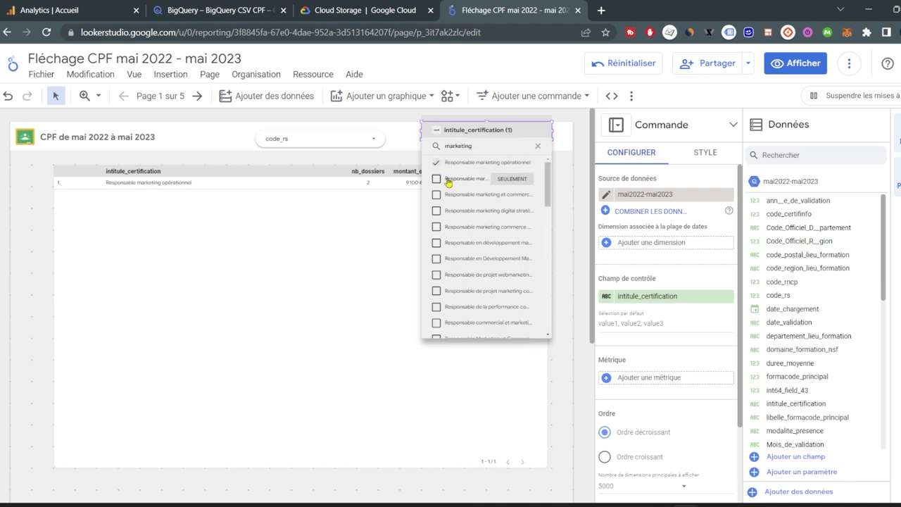
click(437, 178)
click(436, 194)
click(437, 210)
click(436, 226)
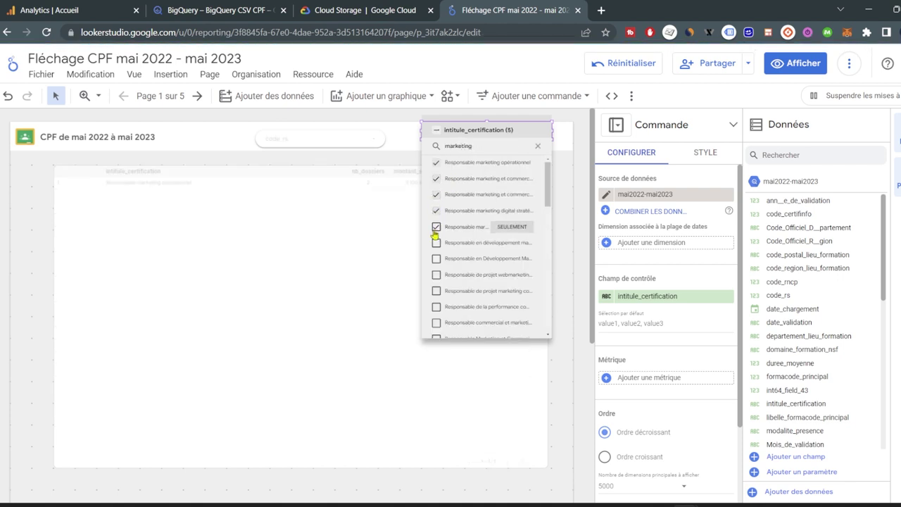
click(436, 242)
click(437, 258)
click(436, 275)
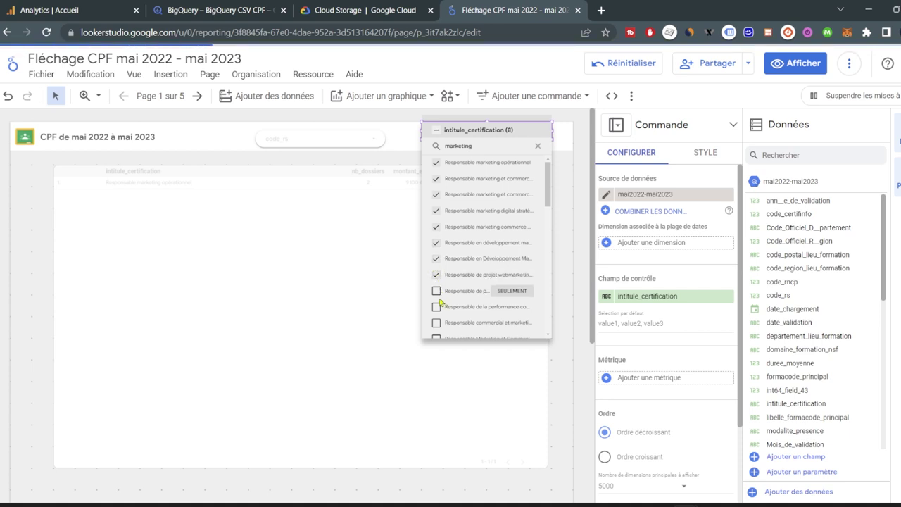
click(436, 291)
click(436, 307)
click(436, 322)
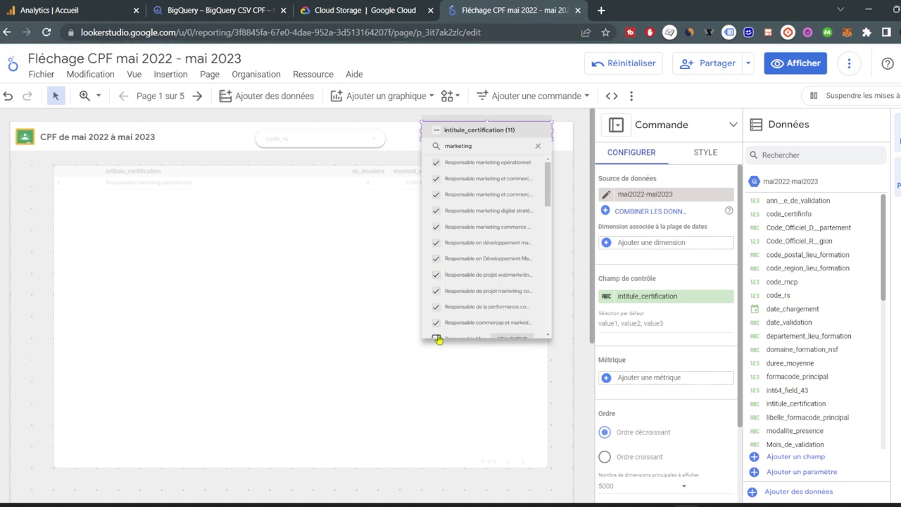
click(436, 339)
scroll(438, 317, down, 3)
click(437, 235)
click(437, 240)
click(436, 250)
click(437, 266)
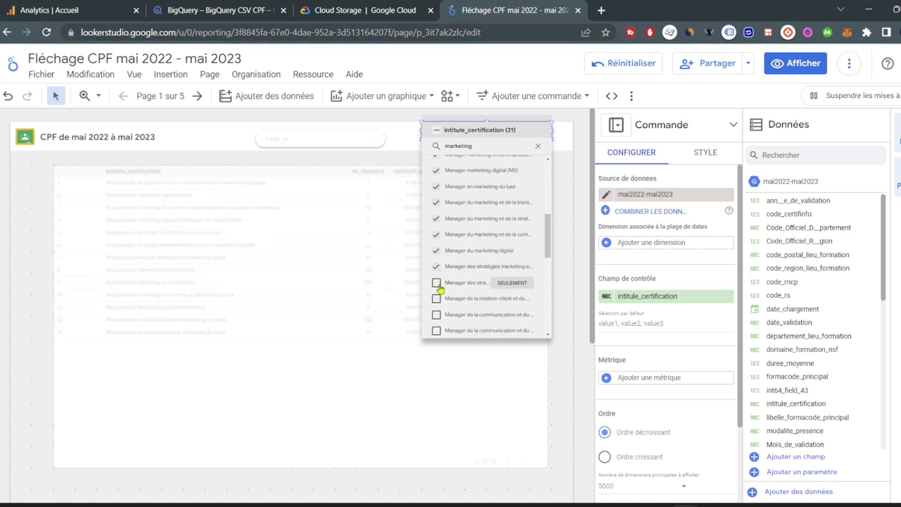
click(436, 282)
click(436, 297)
click(436, 314)
click(437, 330)
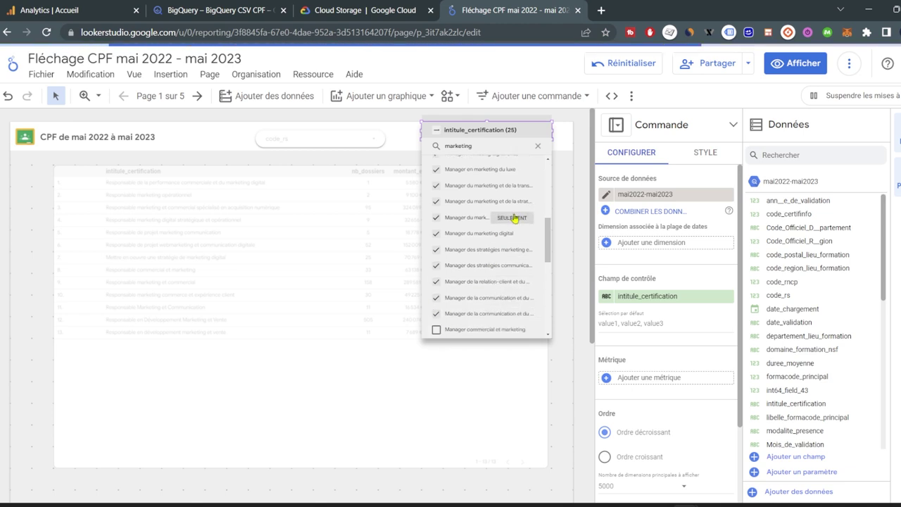
Tick the remaining results through Assistant web et marketing (44 total), then clear the search and close the list.
scroll(515, 219, down, 2)
click(437, 259)
click(437, 276)
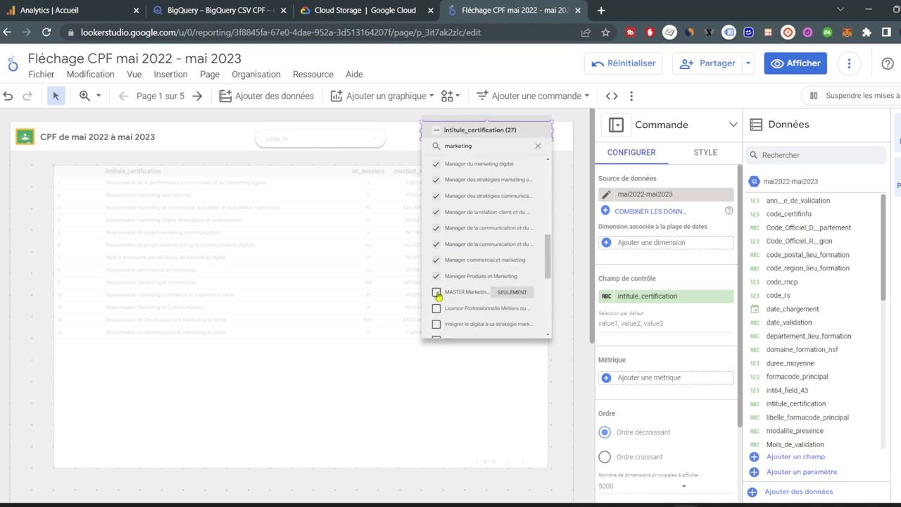
click(437, 292)
click(437, 307)
scroll(438, 295, down, 1)
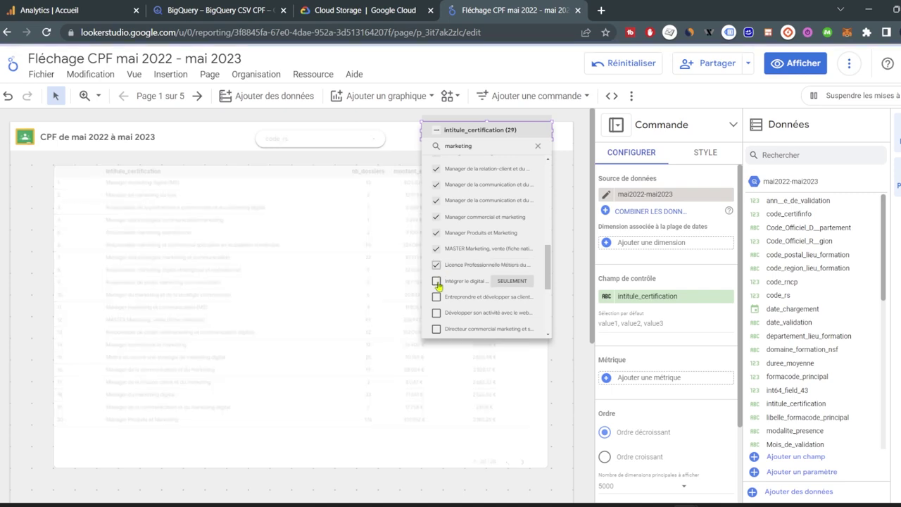
click(437, 281)
click(437, 298)
click(436, 313)
click(437, 329)
scroll(475, 262, down, 2)
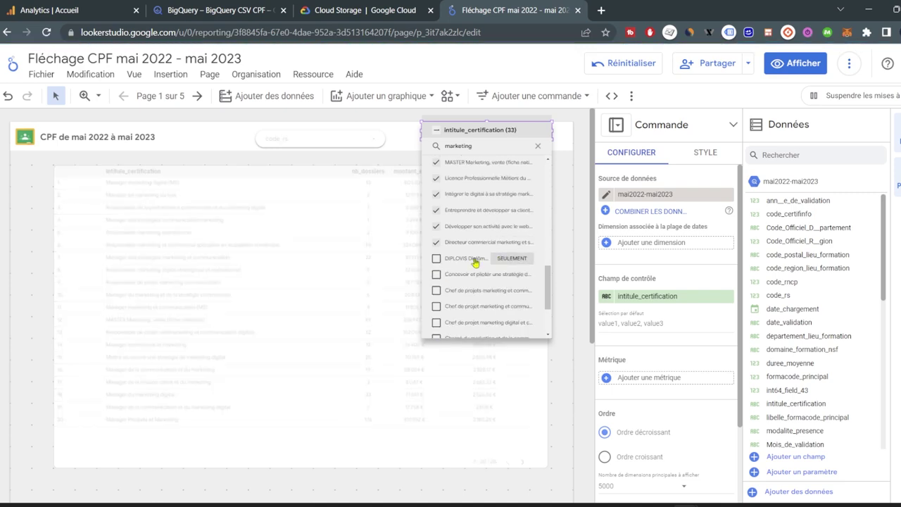
click(437, 258)
click(437, 274)
click(436, 290)
click(436, 306)
scroll(438, 295, down, 2)
click(437, 294)
click(436, 310)
click(437, 328)
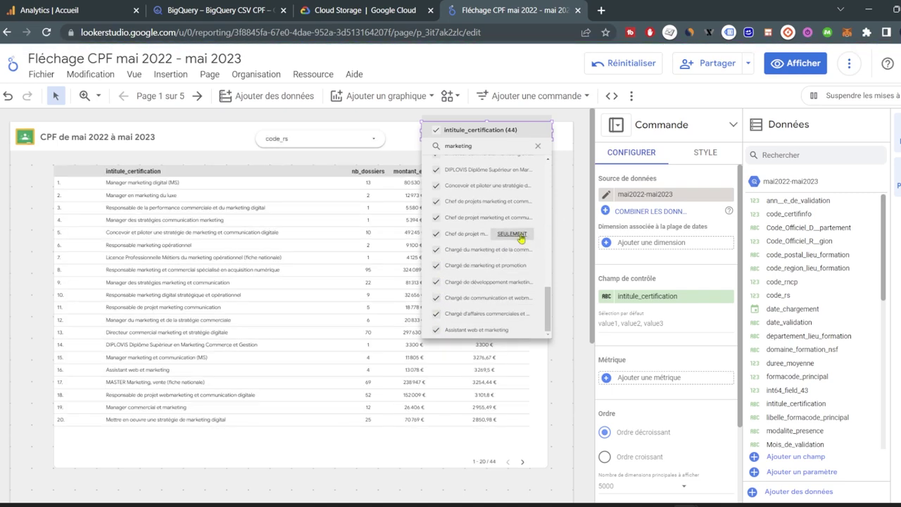
click(537, 146)
click(260, 162)
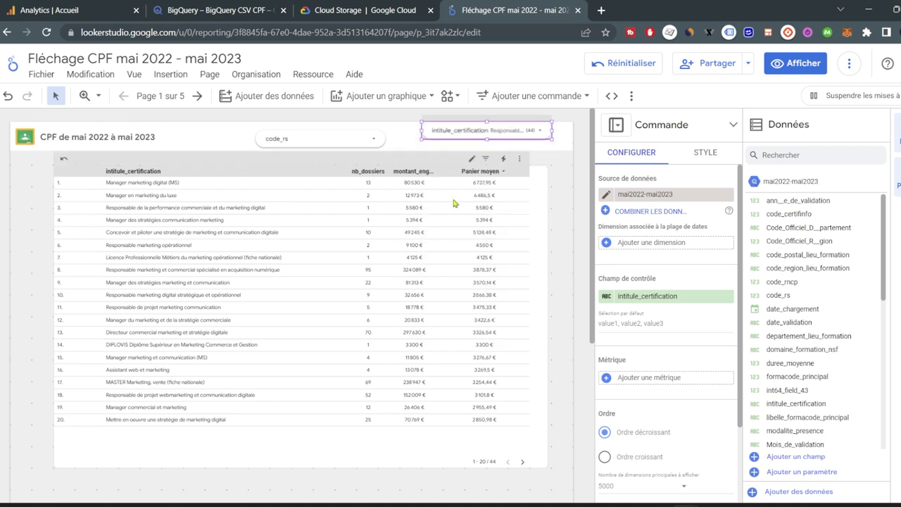
Sort the table by montant_engage descending and enable the 'Afficher une ligne récapitulative' total row.
click(418, 173)
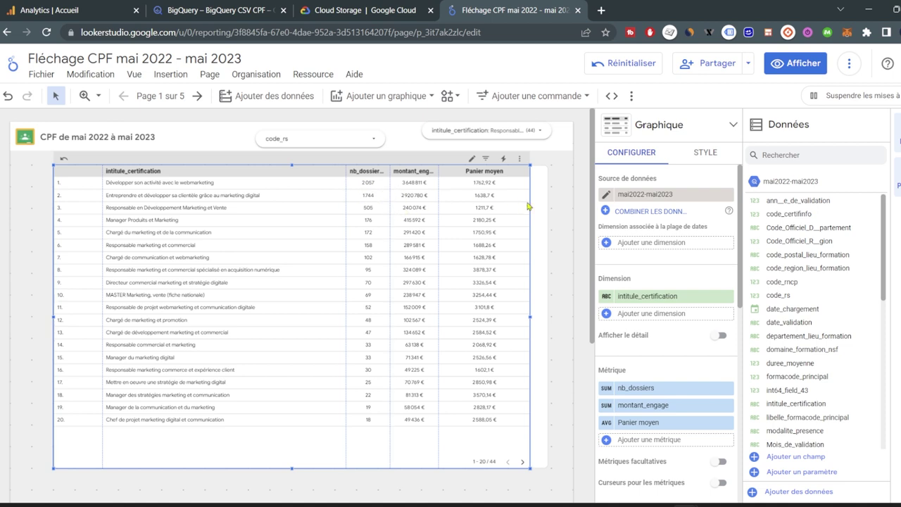
scroll(704, 281, down, 5)
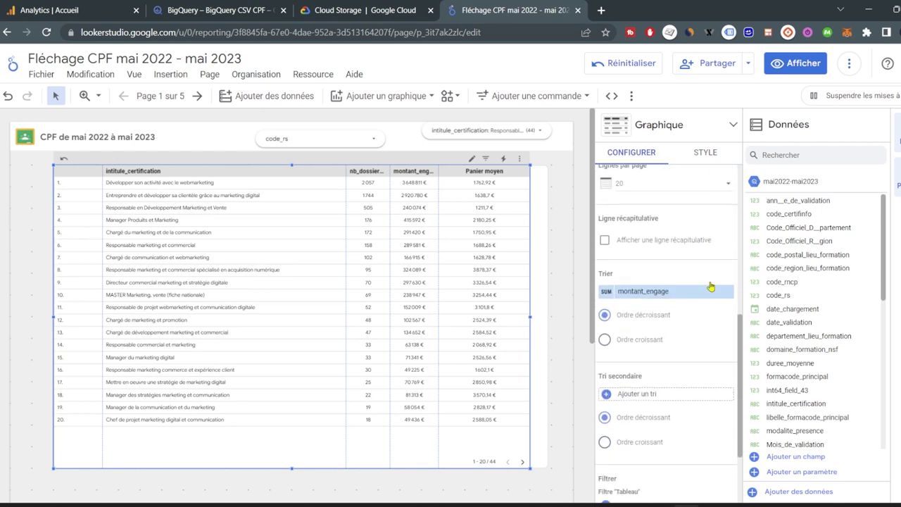
scroll(708, 296, up, 5)
click(604, 381)
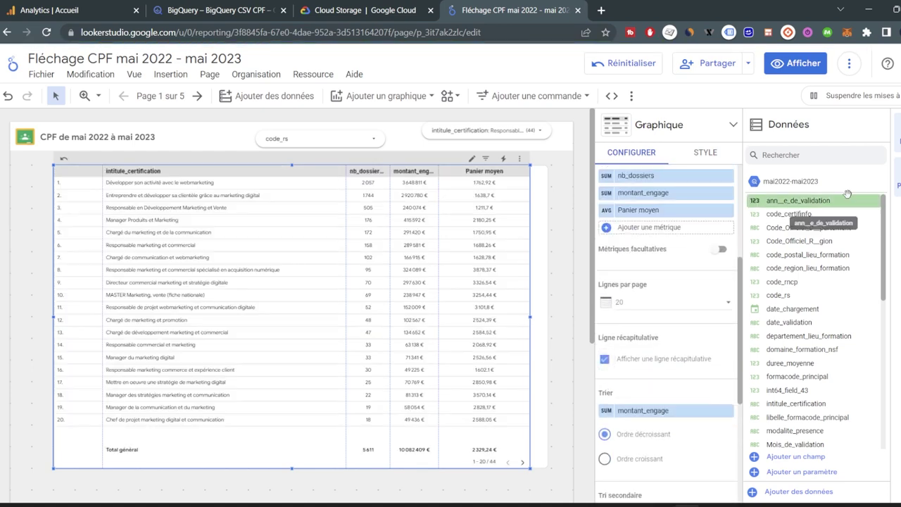